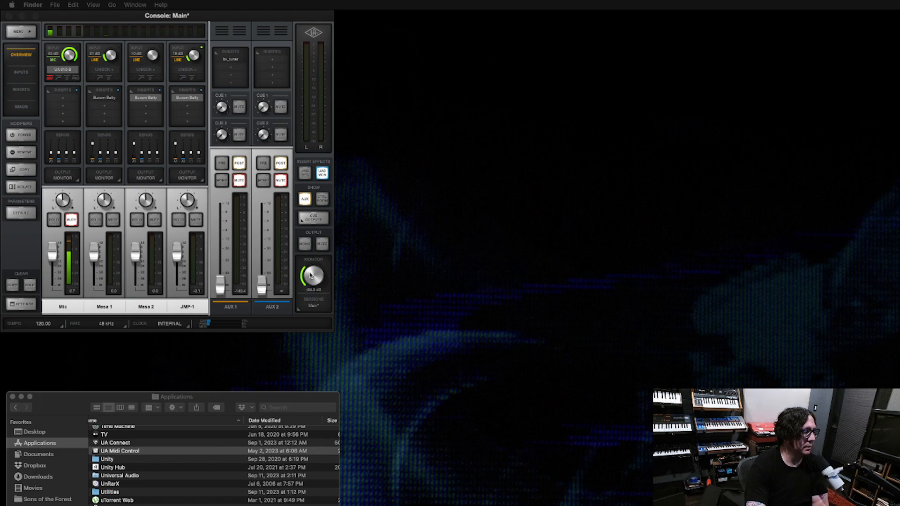
- Toggle the monitor output mute on and back off and adjust the monitor level
{"action": "left_click", "coordinate": [322, 245]}
{"action": "left_click", "coordinate": [322, 245]}
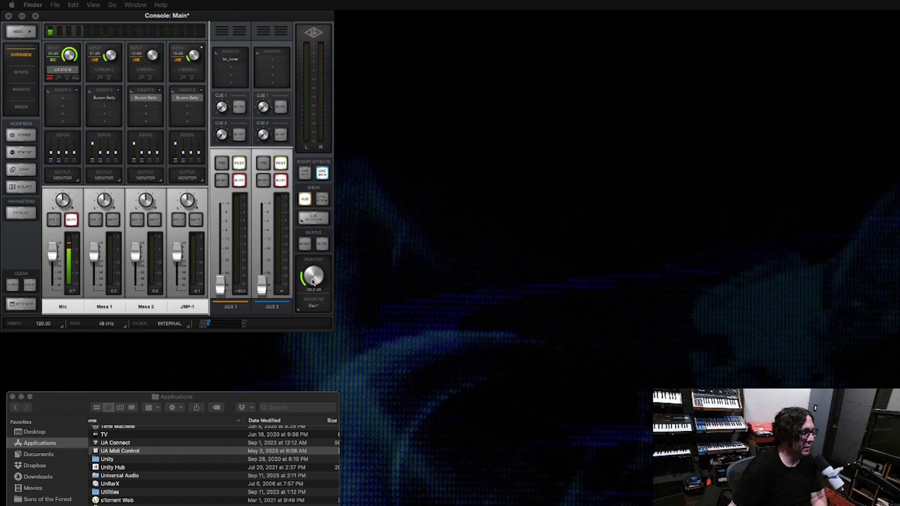
{"action": "scroll", "coordinate": [313, 282], "scroll_direction": "up", "scroll_amount": 10}
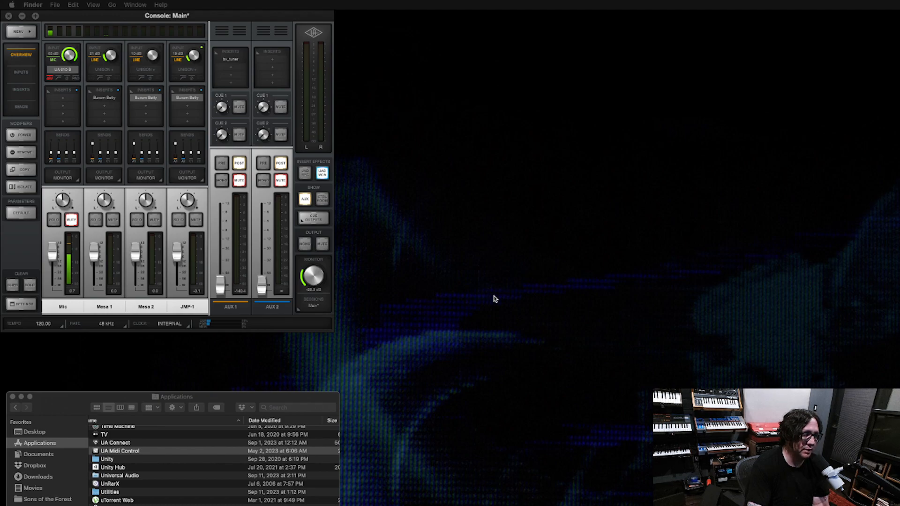
- Bring the Stream Deck window onto this screen, beside the Console mixer
{"action": "left_click_drag", "start_coordinate": [899, 113], "coordinate": [488, 24]}
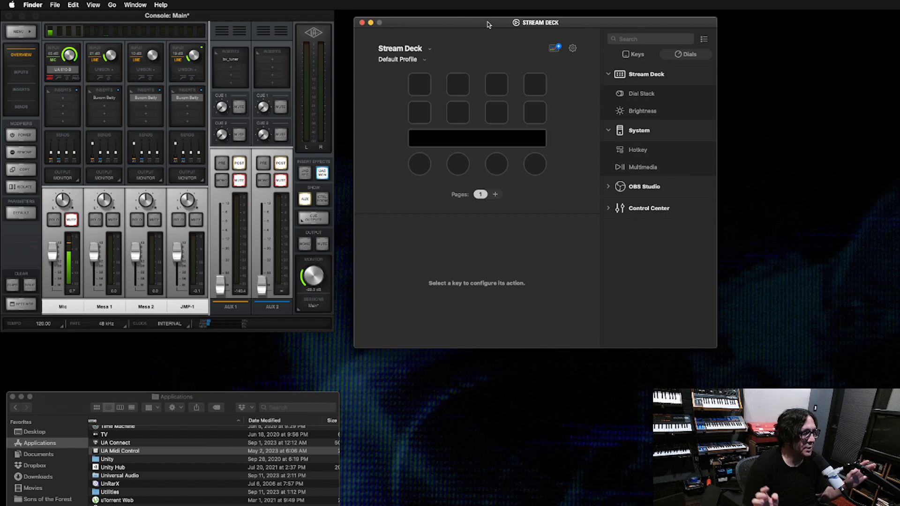
{"action": "mouse_move", "coordinate": [488, 25]}
{"action": "left_mouse_down"}
{"action": "mouse_move", "coordinate": [679, 42]}
{"action": "mouse_move", "coordinate": [629, 29]}
{"action": "mouse_move", "coordinate": [495, 23]}
{"action": "left_mouse_up"}
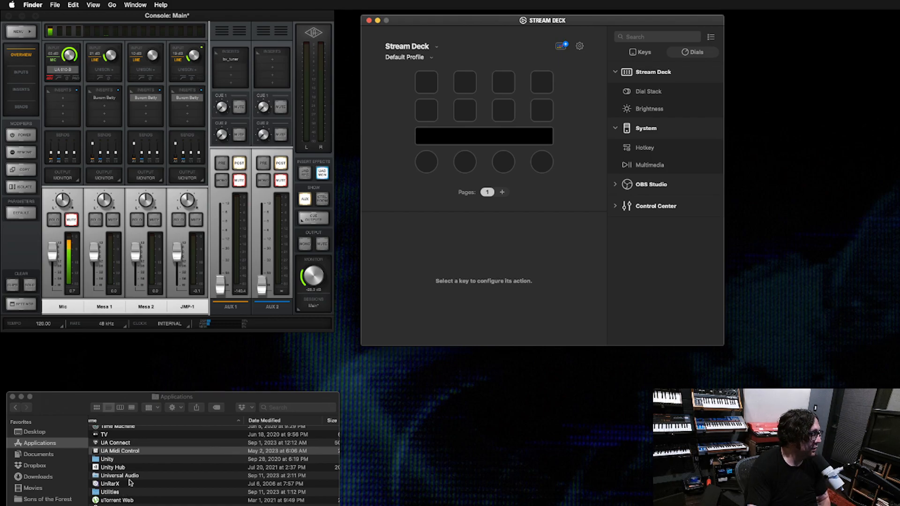
- Locate UA Midi Control in Applications and bring its MIDI mapping window next to the Console mixer
{"action": "left_click", "coordinate": [135, 456]}
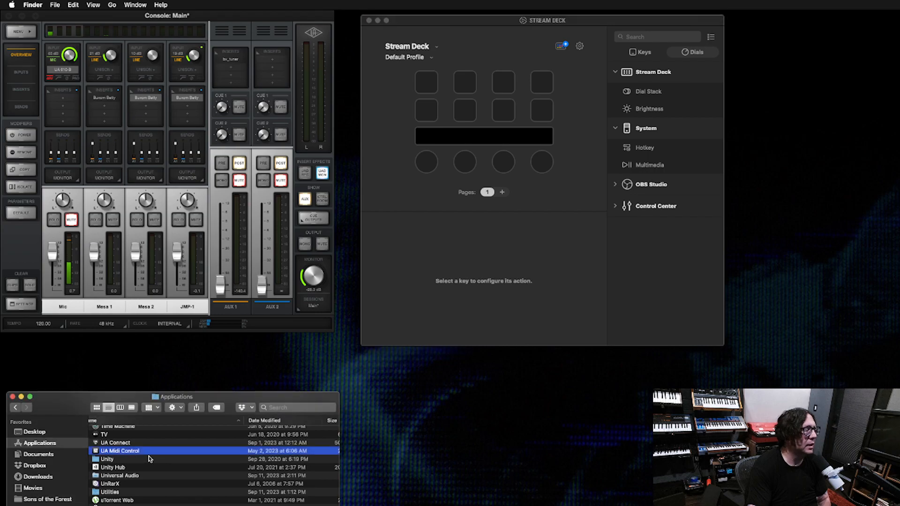
{"action": "left_click", "coordinate": [144, 444]}
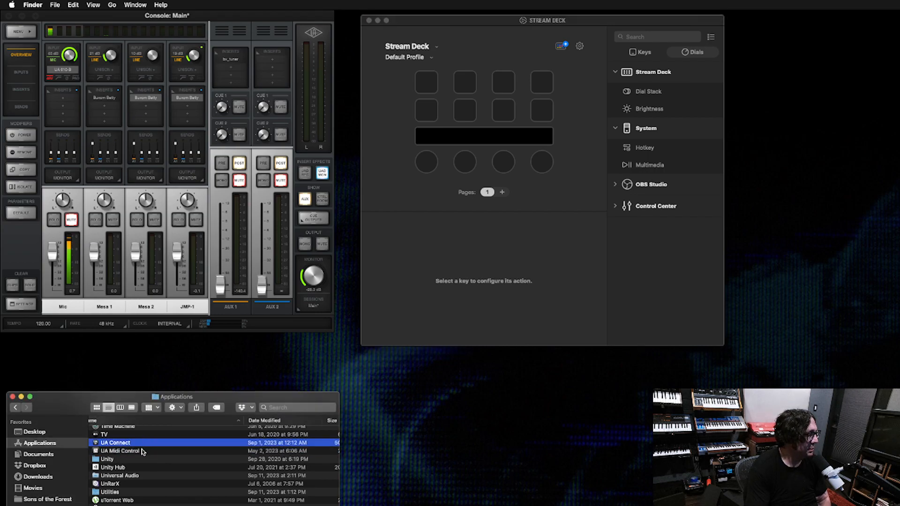
{"action": "left_click", "coordinate": [143, 452]}
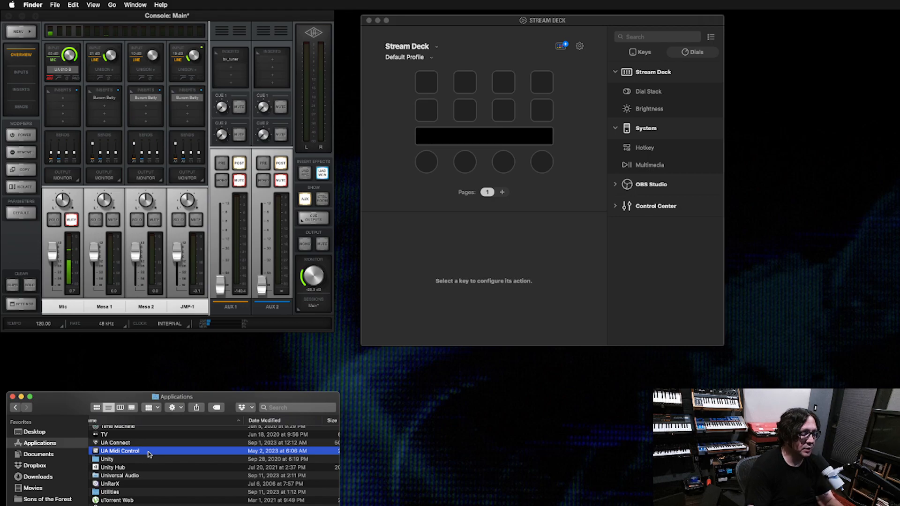
{"action": "scroll", "coordinate": [149, 453], "scroll_direction": "left", "scroll_amount": 2}
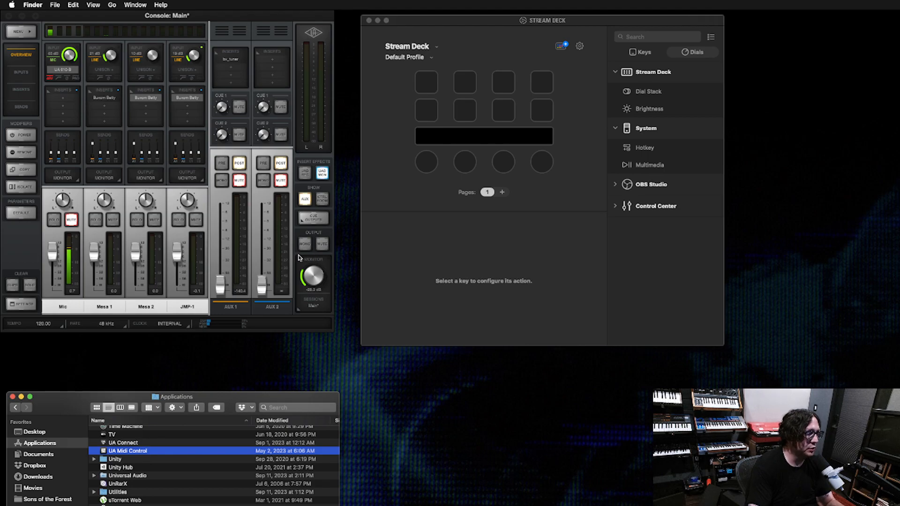
{"action": "left_click_drag", "start_coordinate": [899, 38], "coordinate": [524, 21]}
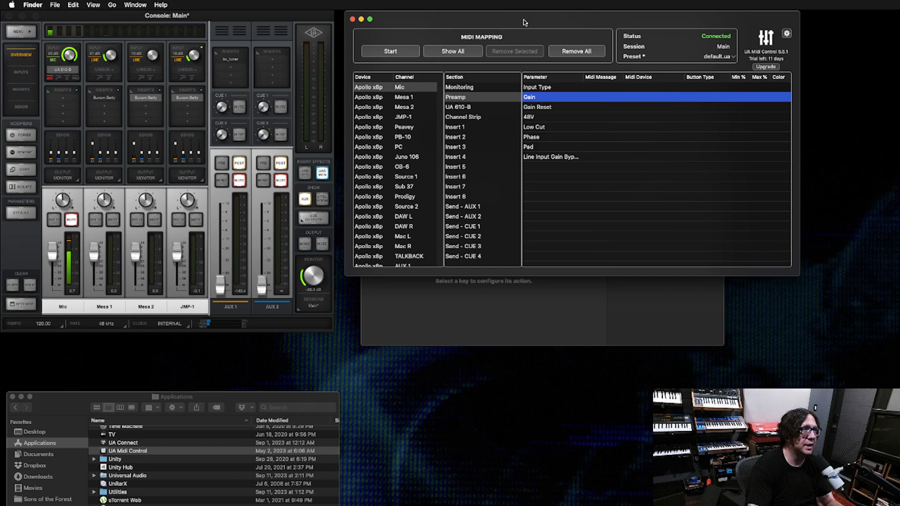
- Select the Volume parameter in the Monitoring section of the Apollo x8p MONITOR channel and shift the mapping window aside
{"action": "left_click", "coordinate": [417, 88]}
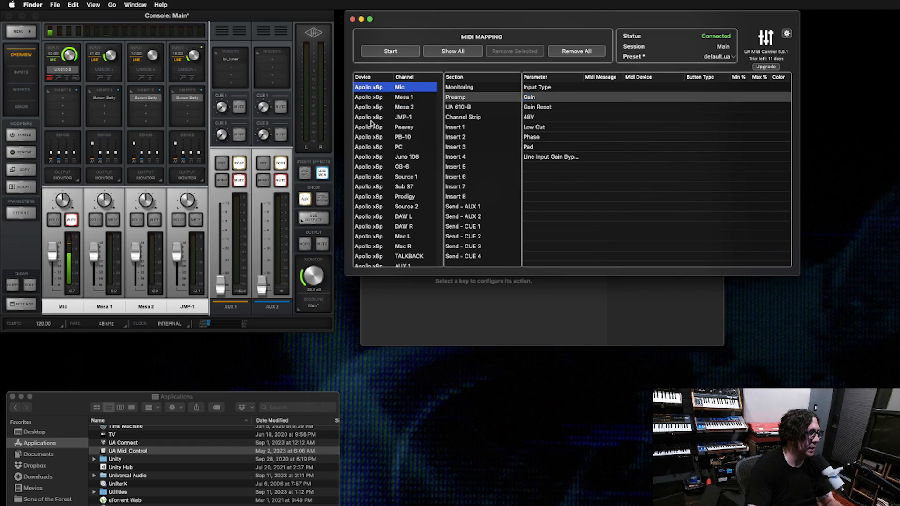
{"action": "scroll", "coordinate": [403, 152], "scroll_direction": "down", "scroll_amount": 8}
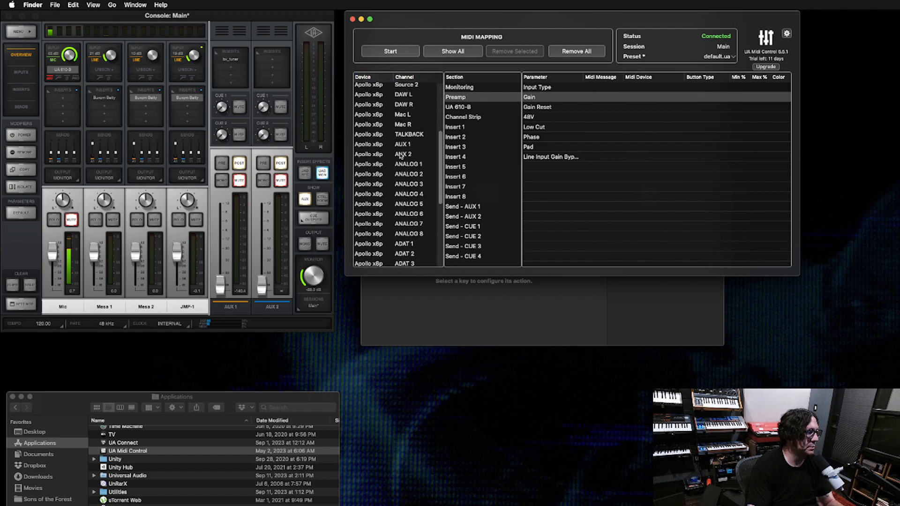
{"action": "left_click", "coordinate": [423, 253]}
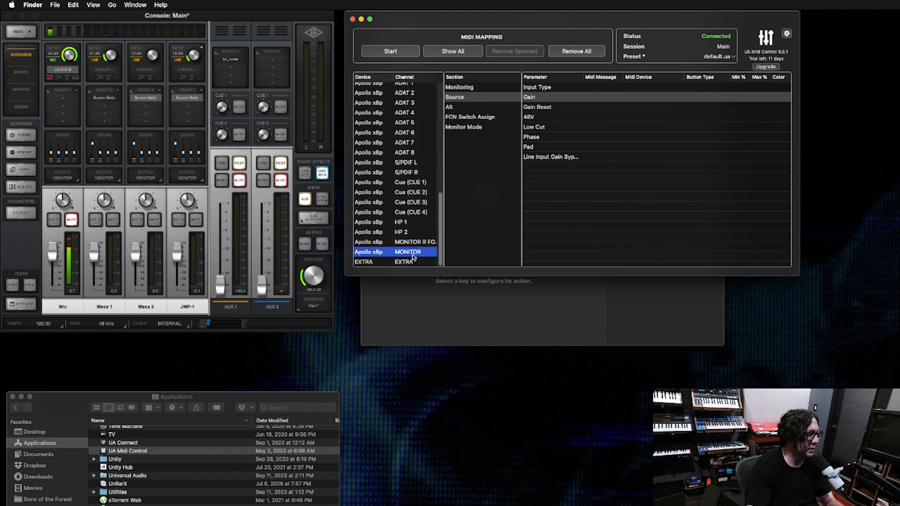
{"action": "left_click", "coordinate": [485, 88]}
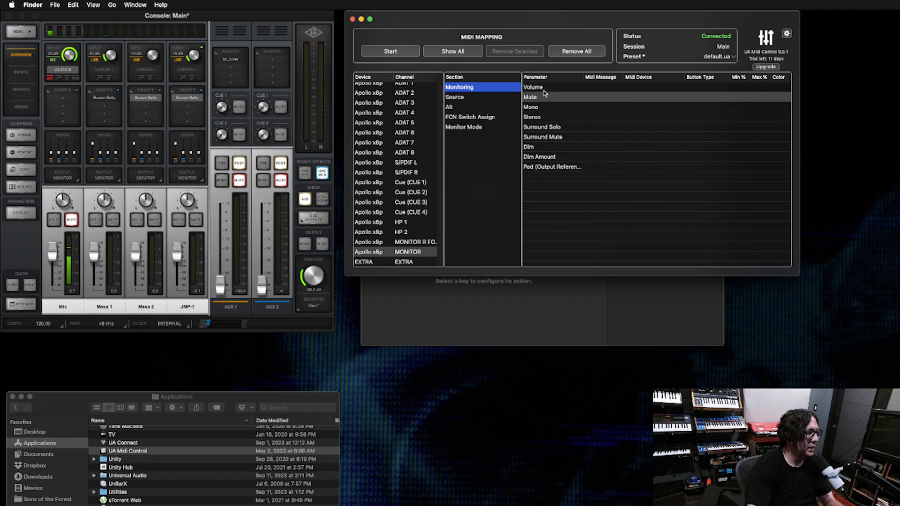
{"action": "left_click", "coordinate": [551, 90]}
{"action": "left_click", "coordinate": [547, 97]}
{"action": "left_click", "coordinate": [544, 89]}
{"action": "left_click", "coordinate": [535, 99]}
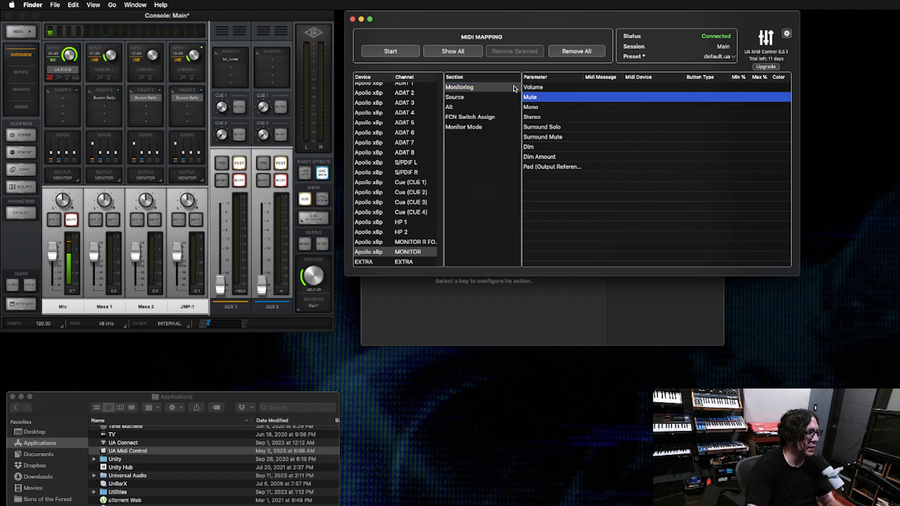
{"action": "left_click", "coordinate": [544, 87]}
{"action": "left_click_drag", "start_coordinate": [515, 21], "coordinate": [592, 14]}
- Switch to Stream Deck, search its store for "midi", install the Midi plugin and close the store
{"action": "left_click", "coordinate": [367, 83]}
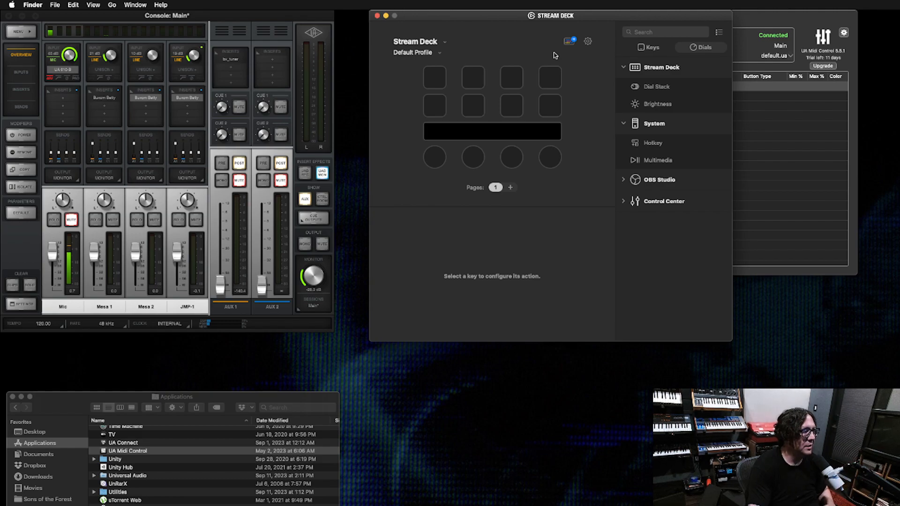
{"action": "left_click", "coordinate": [569, 41]}
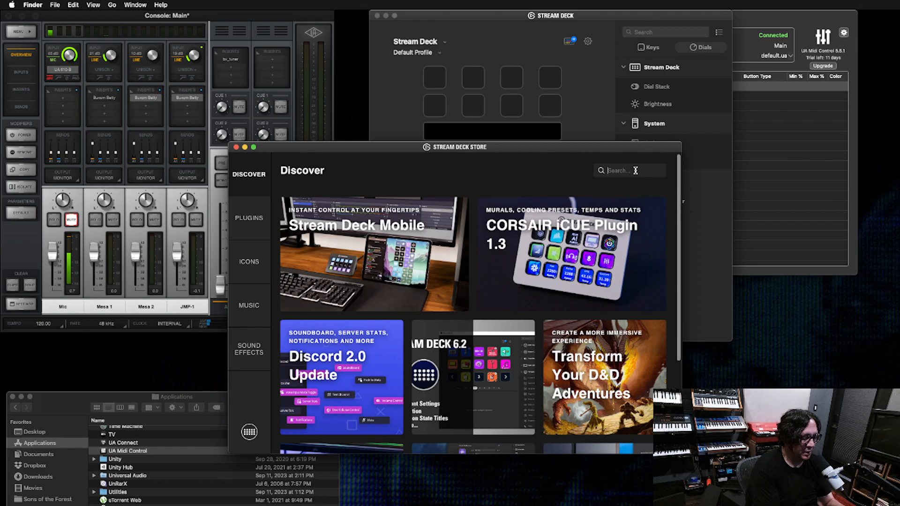
{"action": "type", "text": "midi"}
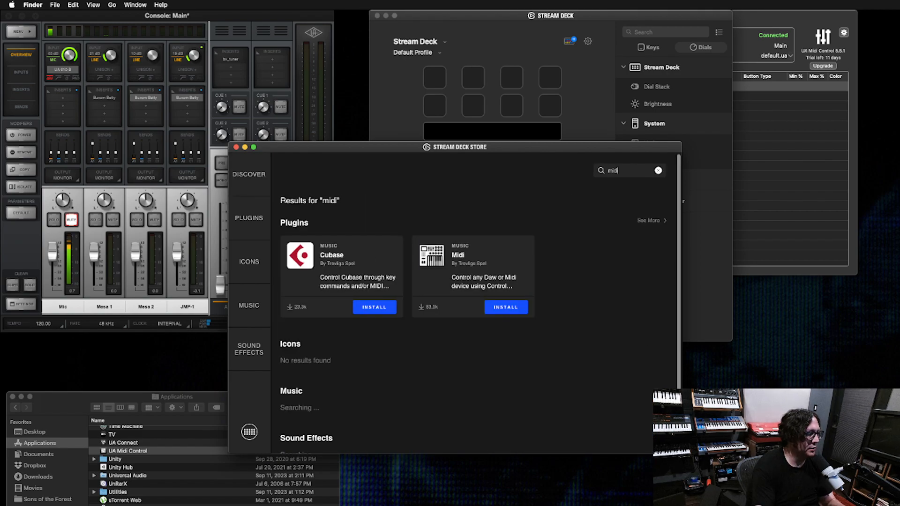
{"action": "left_click", "coordinate": [510, 310]}
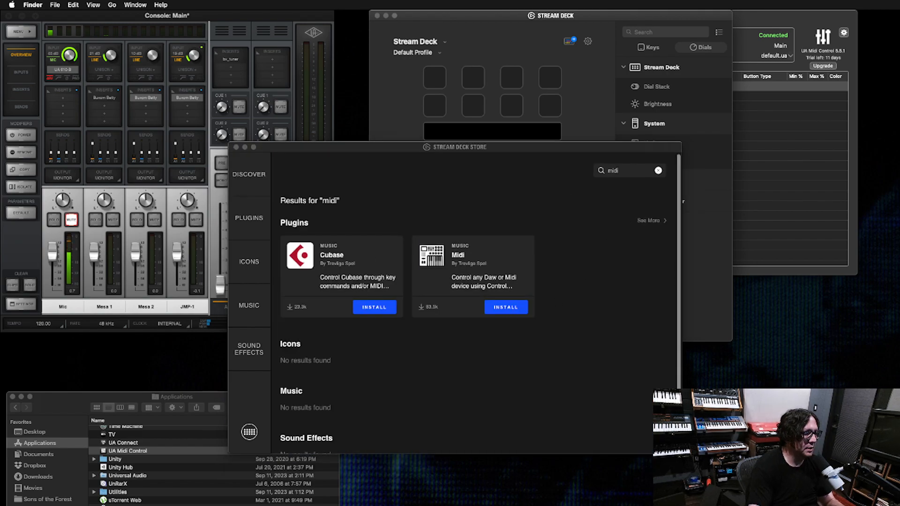
{"action": "left_click", "coordinate": [594, 296]}
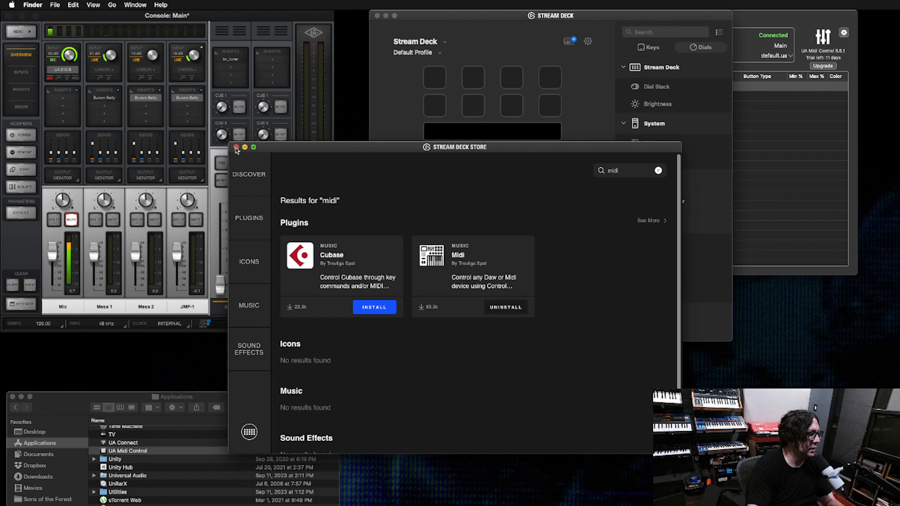
{"action": "left_click", "coordinate": [236, 148]}
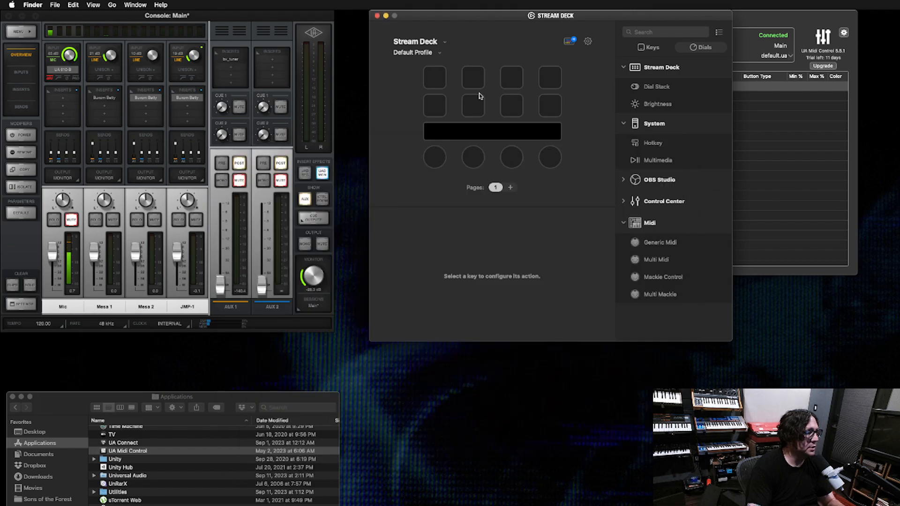
- Assign the Generic Midi action to the first Stream Deck dial
{"action": "left_click", "coordinate": [434, 165]}
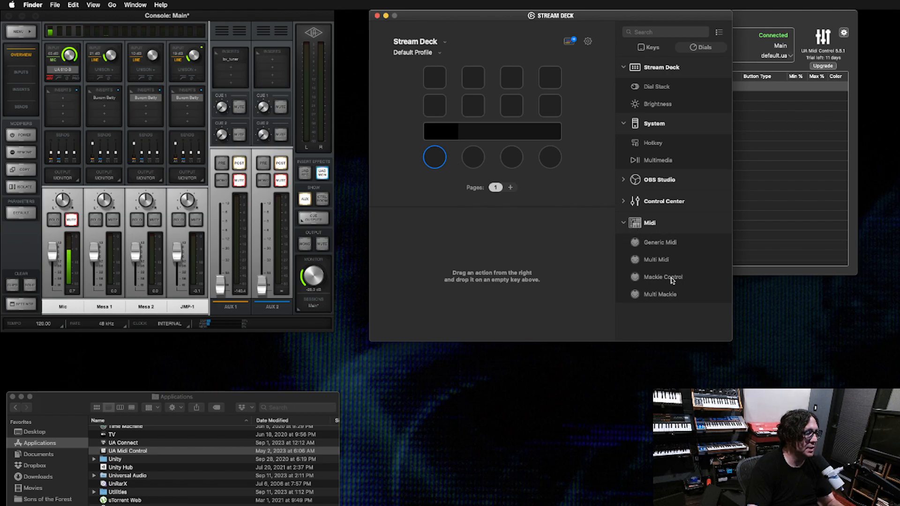
{"action": "left_click_drag", "start_coordinate": [662, 245], "coordinate": [435, 158]}
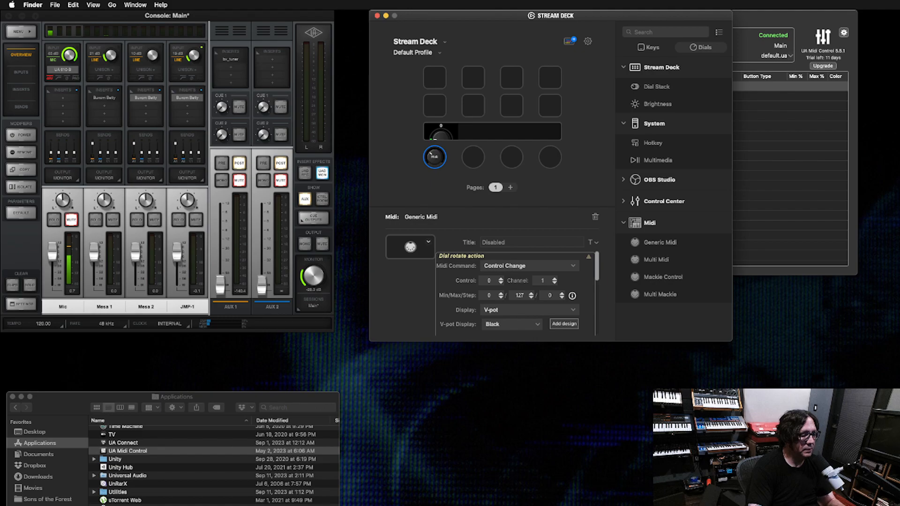
- Switch to Audio MIDI Setup, show MIDI Studio and close the Audio Devices window
{"action": "left_click", "coordinate": [12, 4]}
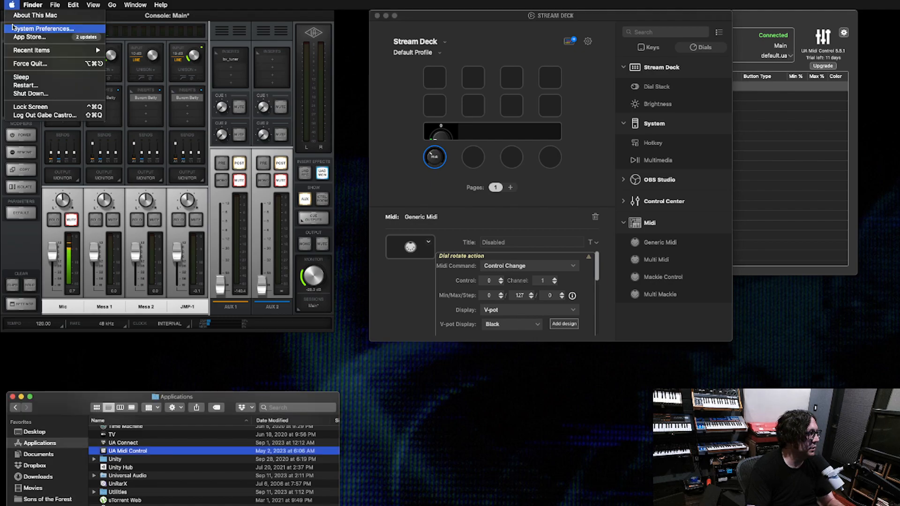
{"action": "mouse_move", "coordinate": [66, 50]}
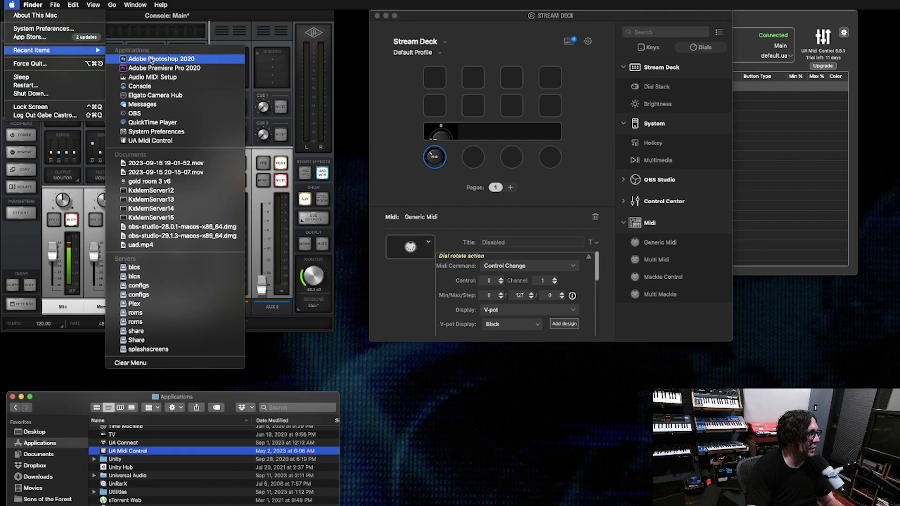
{"action": "left_click", "coordinate": [187, 81]}
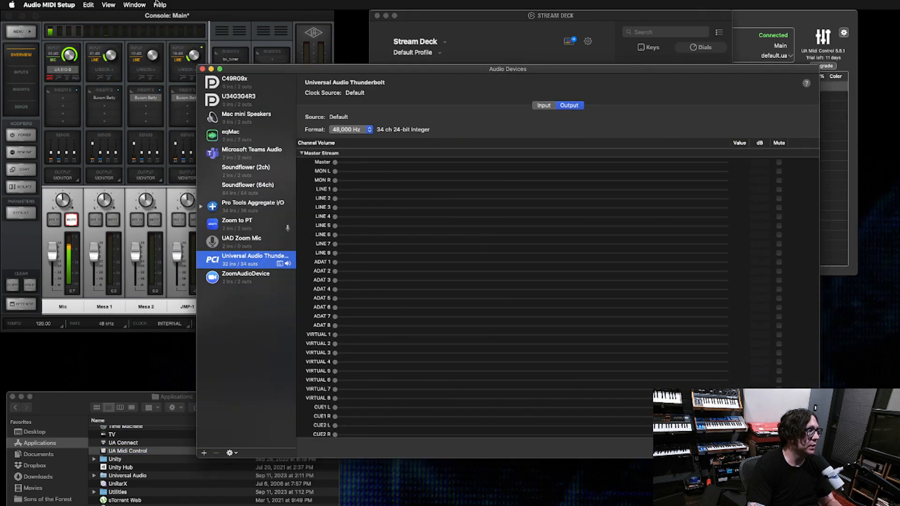
{"action": "left_click", "coordinate": [125, 4]}
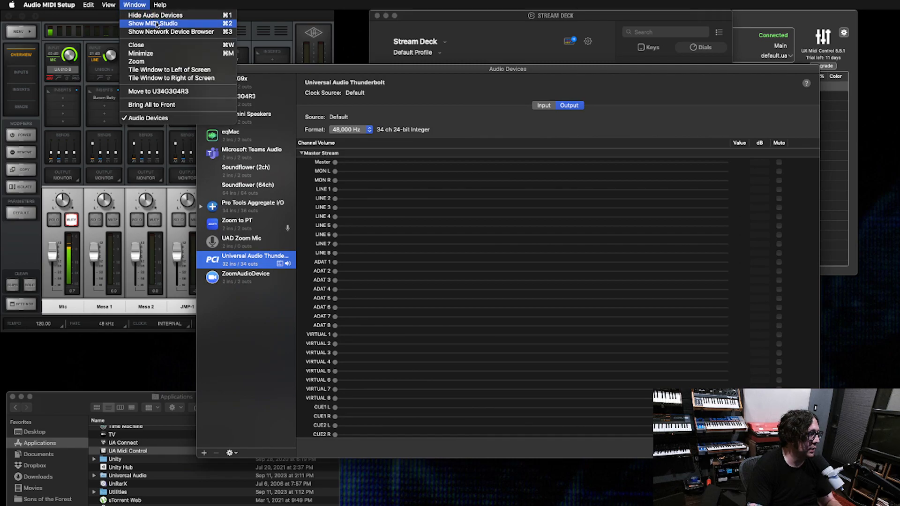
{"action": "left_click", "coordinate": [168, 24]}
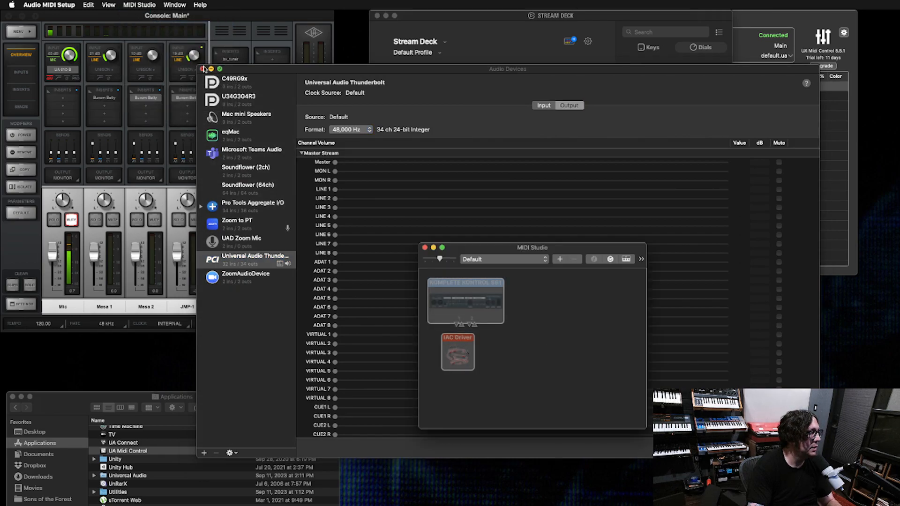
{"action": "left_click", "coordinate": [203, 69]}
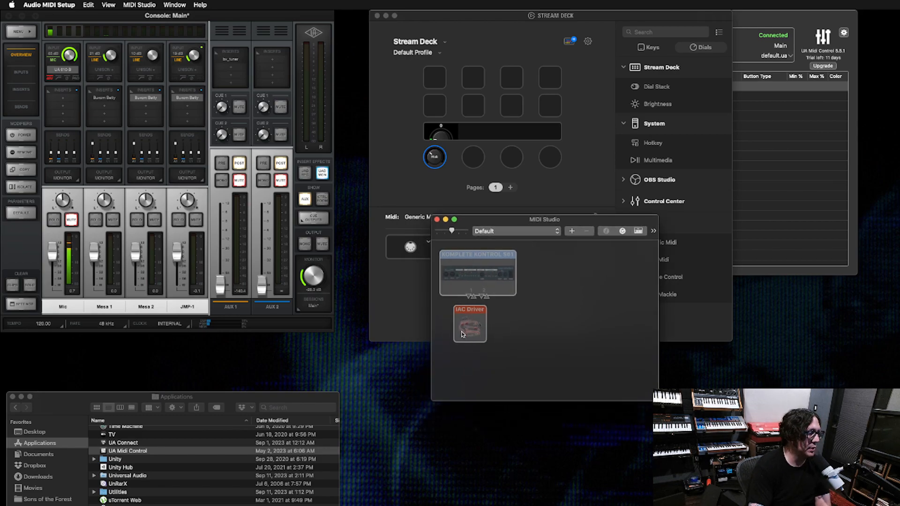
- Move the IAC Driver device, enlarge the device icons slightly and move the MIDI Studio window clear of the dial settings
{"action": "left_click", "coordinate": [481, 327]}
{"action": "mouse_move", "coordinate": [481, 323]}
{"action": "left_mouse_down"}
{"action": "mouse_move", "coordinate": [614, 343]}
{"action": "mouse_move", "coordinate": [683, 379]}
{"action": "mouse_move", "coordinate": [497, 327]}
{"action": "left_mouse_up"}
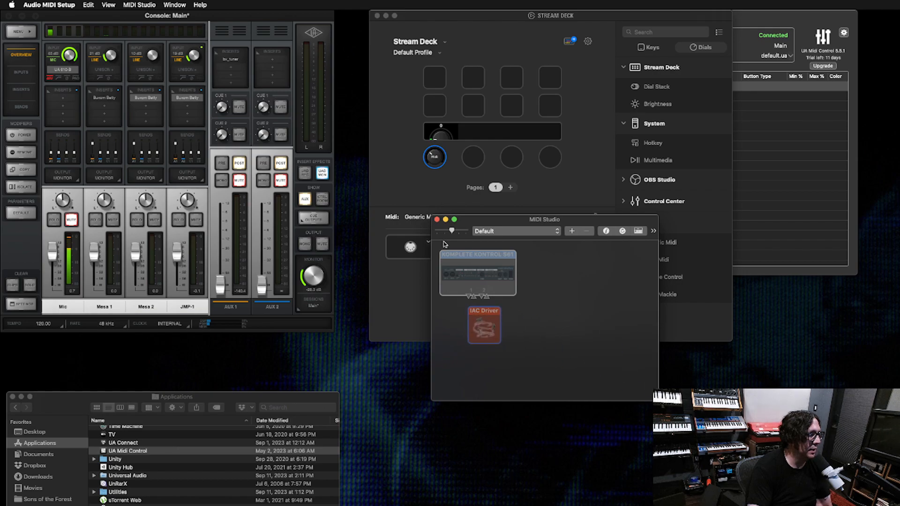
{"action": "mouse_move", "coordinate": [451, 230]}
{"action": "left_mouse_down"}
{"action": "mouse_move", "coordinate": [478, 231]}
{"action": "mouse_move", "coordinate": [445, 230]}
{"action": "mouse_move", "coordinate": [456, 231]}
{"action": "left_mouse_up"}
{"action": "left_click", "coordinate": [506, 231]}
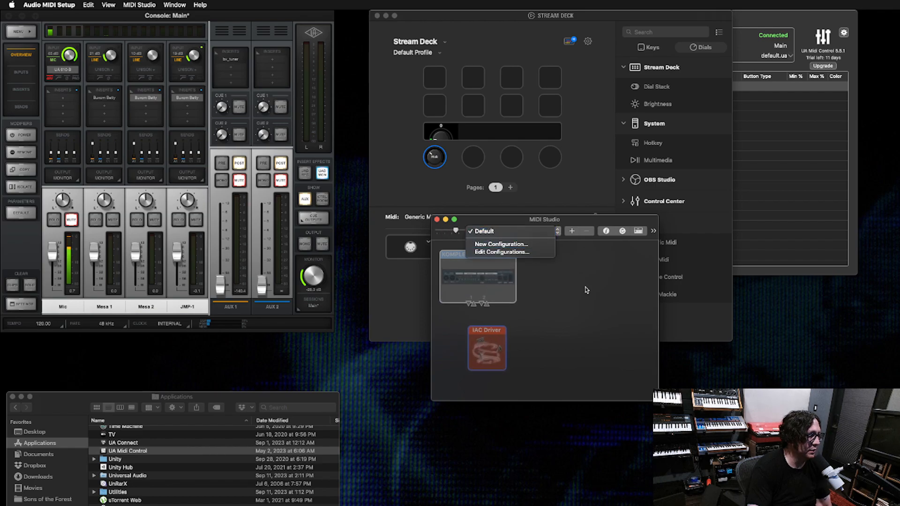
{"action": "left_click", "coordinate": [602, 299]}
{"action": "left_click_drag", "start_coordinate": [491, 237], "coordinate": [638, 292]}
{"action": "left_click", "coordinate": [703, 332]}
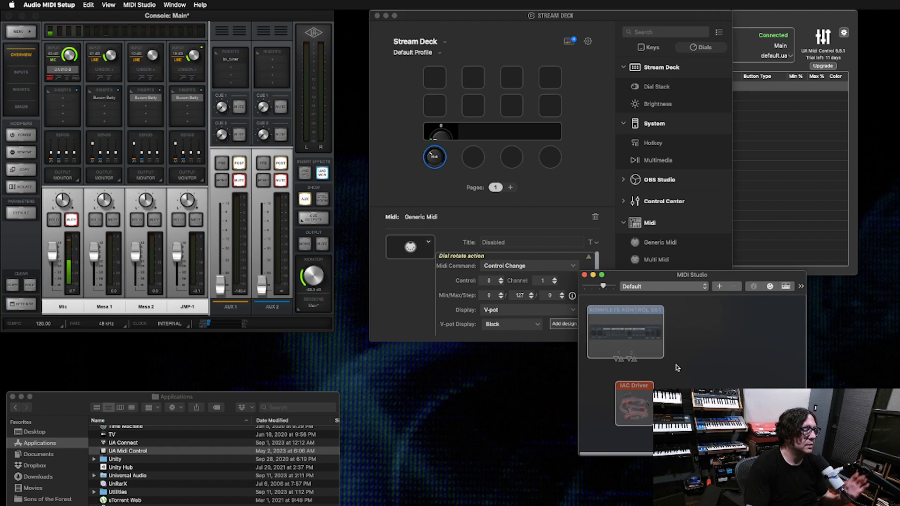
- Open the IAC Driver's properties, set the device online and place the properties window clear of the other windows
{"action": "double_click", "coordinate": [632, 399]}
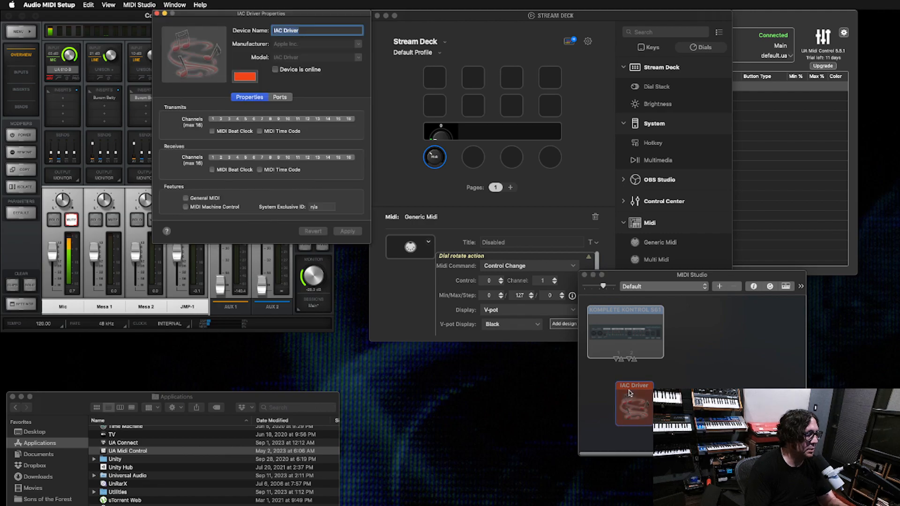
{"action": "left_click_drag", "start_coordinate": [267, 13], "coordinate": [527, 229]}
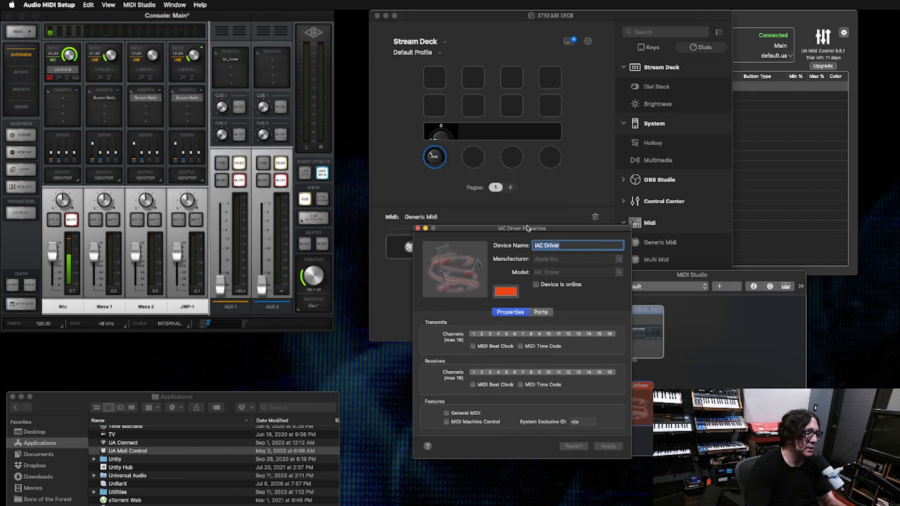
{"action": "left_click", "coordinate": [546, 289]}
{"action": "left_click_drag", "start_coordinate": [574, 229], "coordinate": [629, 229]}
- Rename the IAC Driver's Bus 1 port to StreamDeck2UAD, apply the change, and close the properties and MIDI Studio windows
{"action": "left_click", "coordinate": [582, 312]}
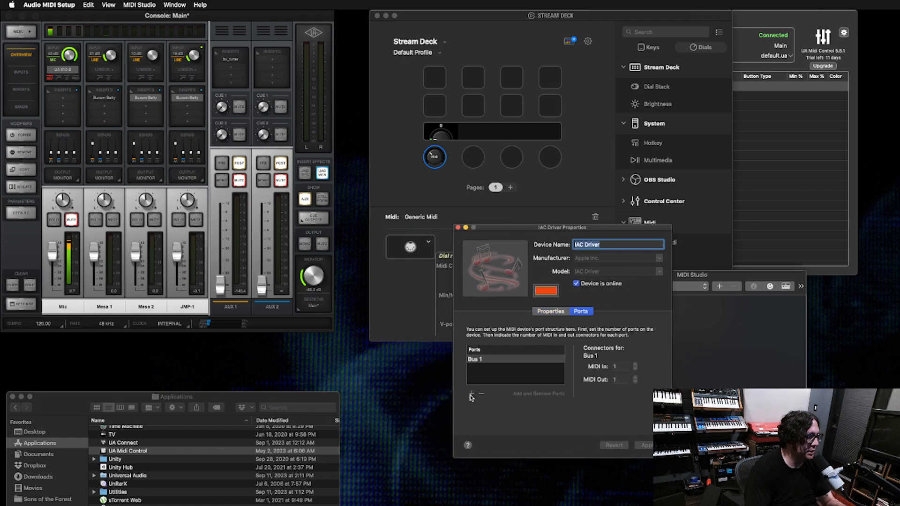
{"action": "double_click", "coordinate": [476, 359]}
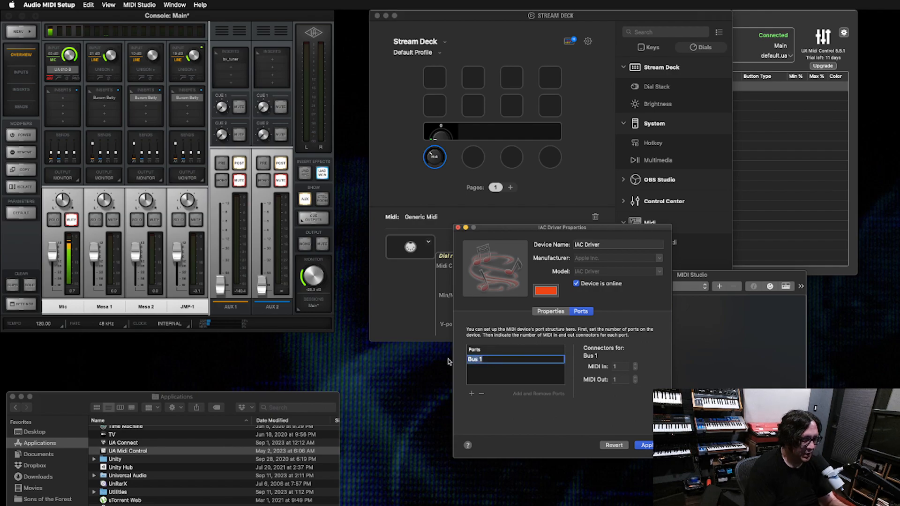
{"action": "type", "text": "StreamDeck2UAD"}
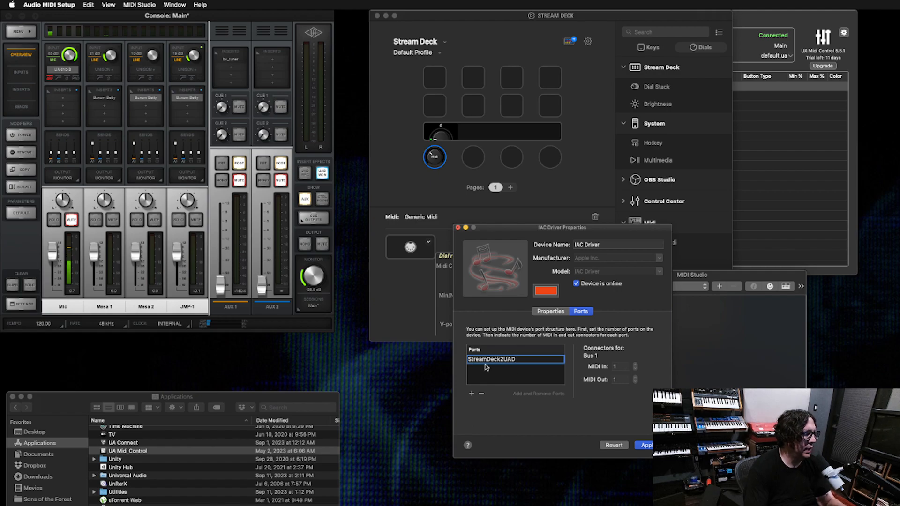
{"action": "left_click", "coordinate": [648, 446]}
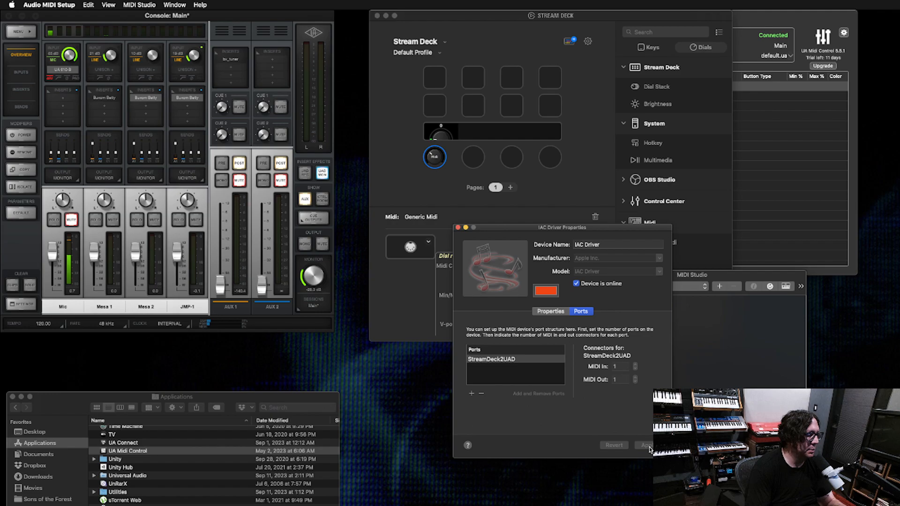
{"action": "left_click", "coordinate": [458, 228]}
{"action": "left_click", "coordinate": [581, 278]}
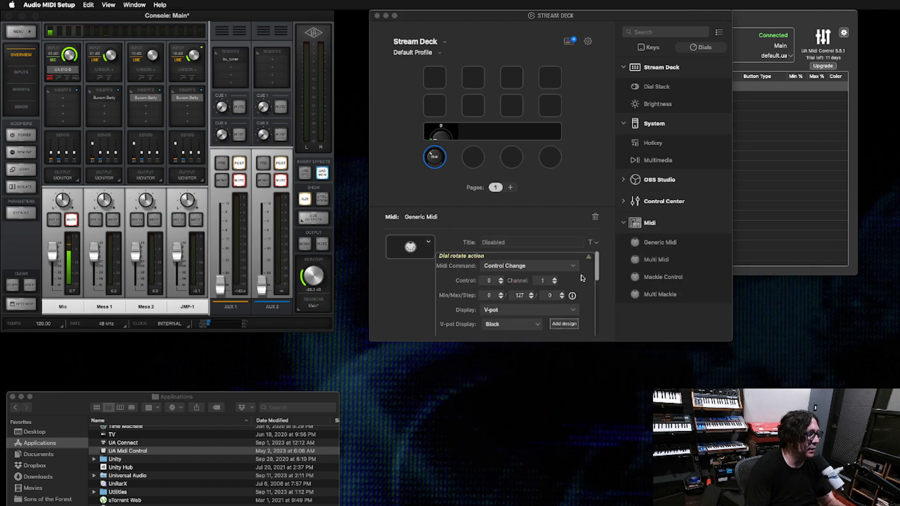
- Quit Stream Deck, relaunch Elgato Stream Deck from the Applications folder and shift its window slightly
{"action": "left_click", "coordinate": [549, 205]}
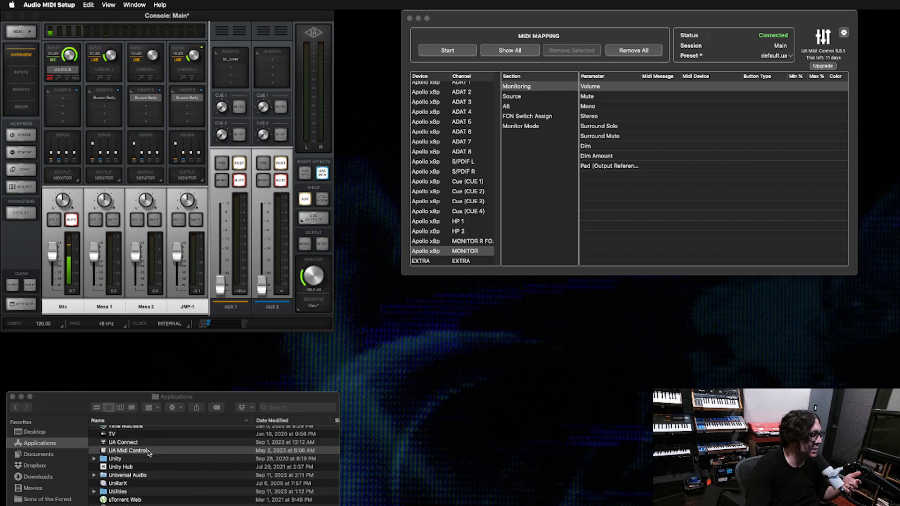
{"action": "scroll", "coordinate": [143, 446], "scroll_direction": "up", "scroll_amount": 15}
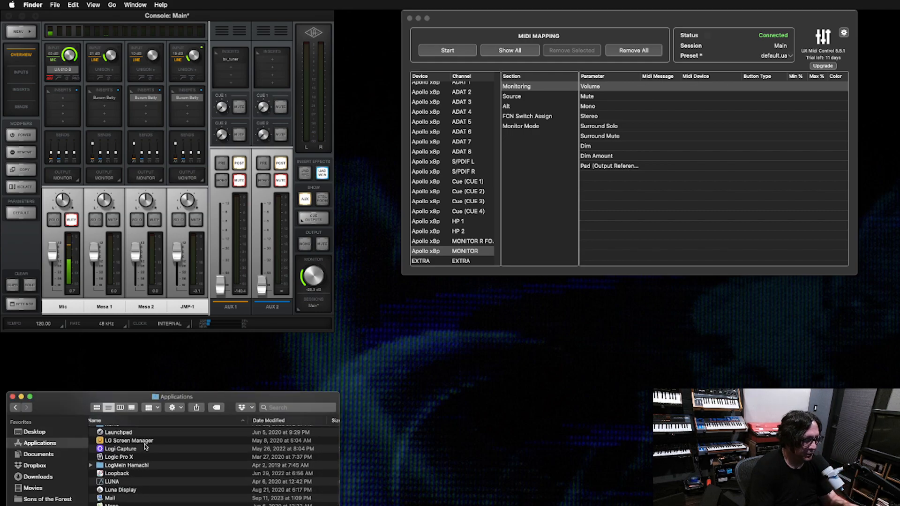
{"action": "scroll", "coordinate": [146, 447], "scroll_direction": "up", "scroll_amount": 8}
{"action": "left_click", "coordinate": [148, 440]}
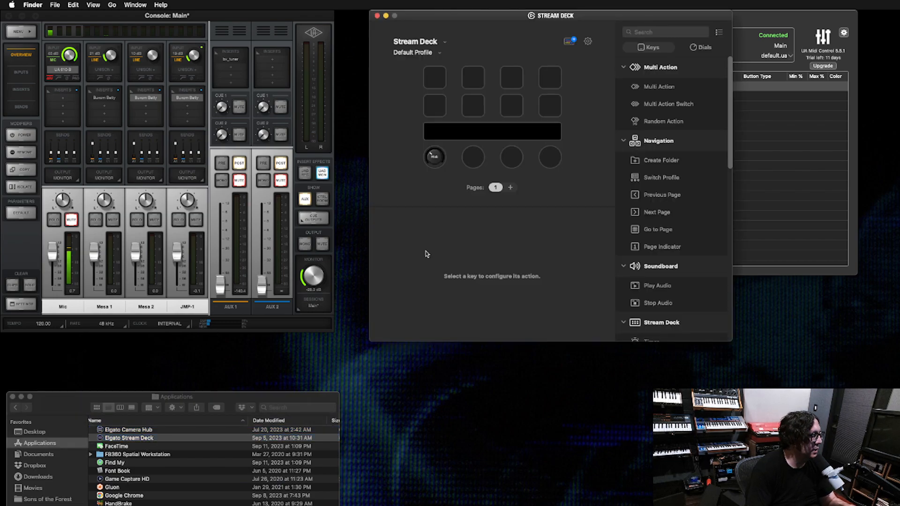
{"action": "left_click_drag", "start_coordinate": [596, 13], "coordinate": [585, 10]}
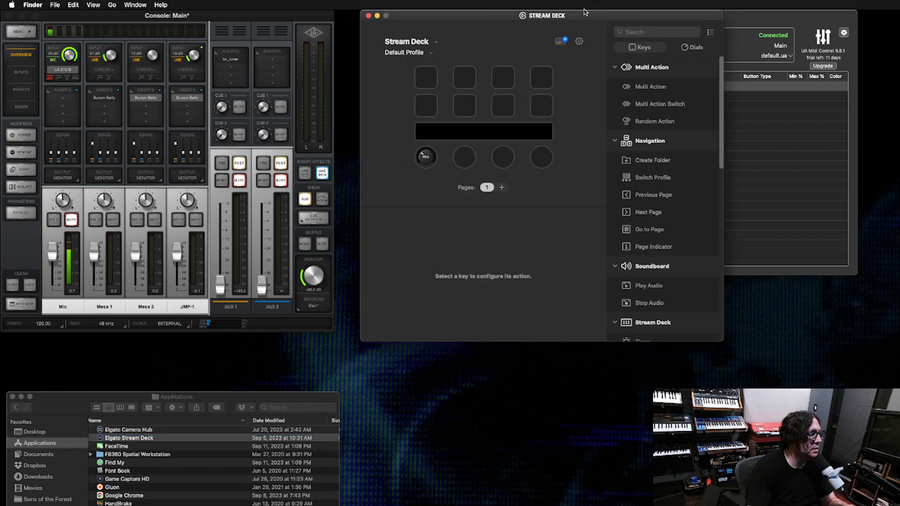
- Set the first dial's Midi In port to No MIDI Input, with IAC Driver StreamDeck2UAD as its Midi Out port
{"action": "left_click", "coordinate": [429, 164]}
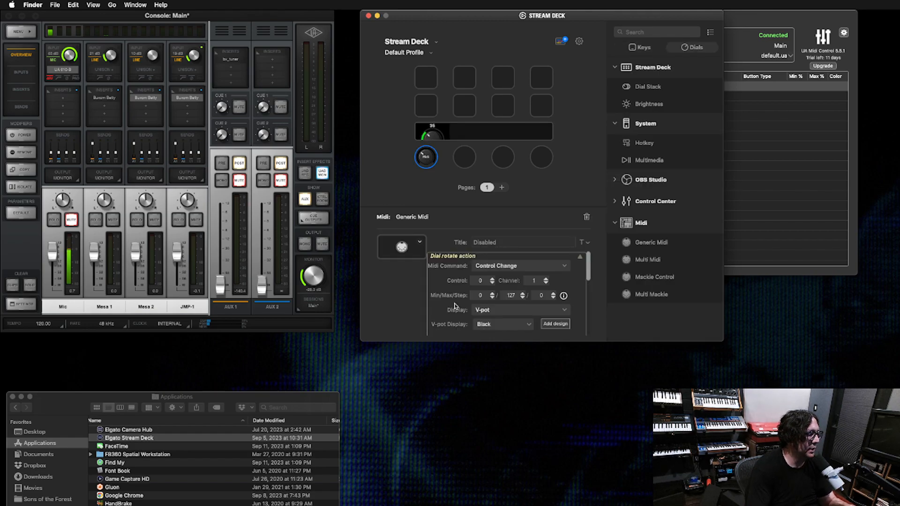
{"action": "scroll", "coordinate": [450, 286], "scroll_direction": "down", "scroll_amount": 5}
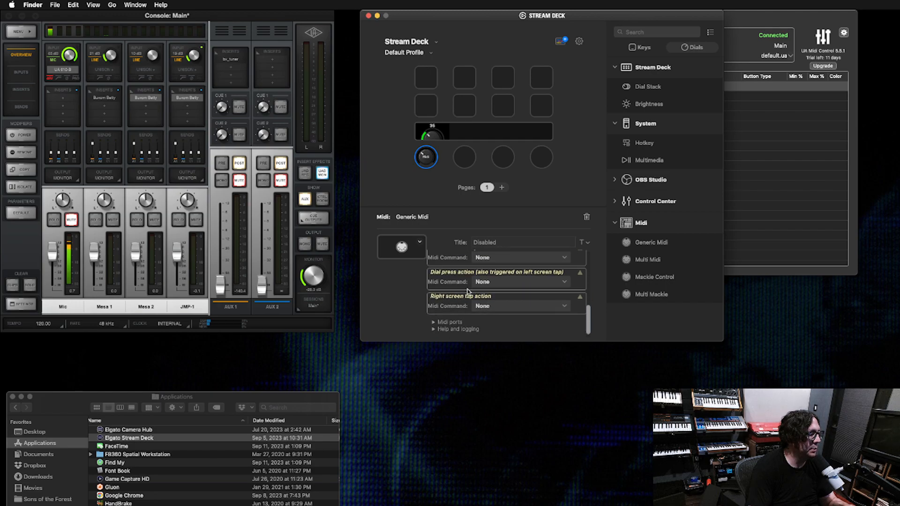
{"action": "left_click", "coordinate": [433, 323]}
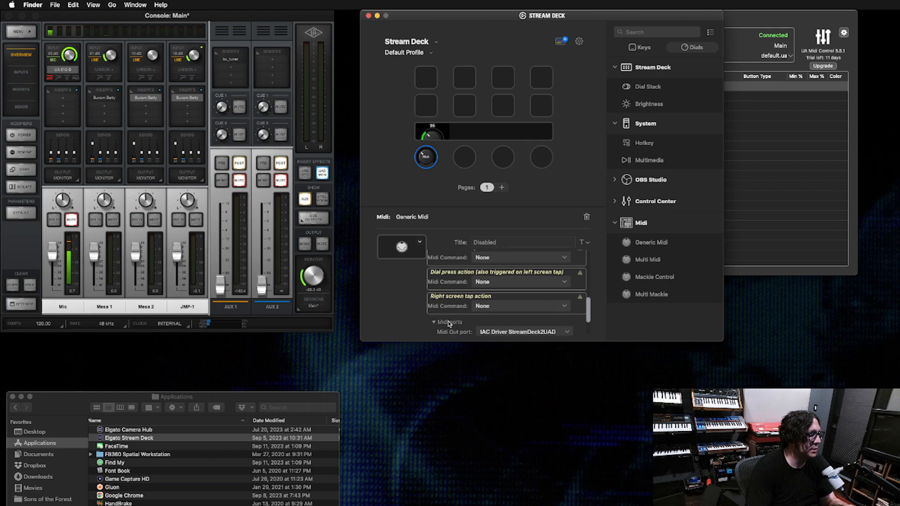
{"action": "scroll", "coordinate": [449, 323], "scroll_direction": "down", "scroll_amount": 2}
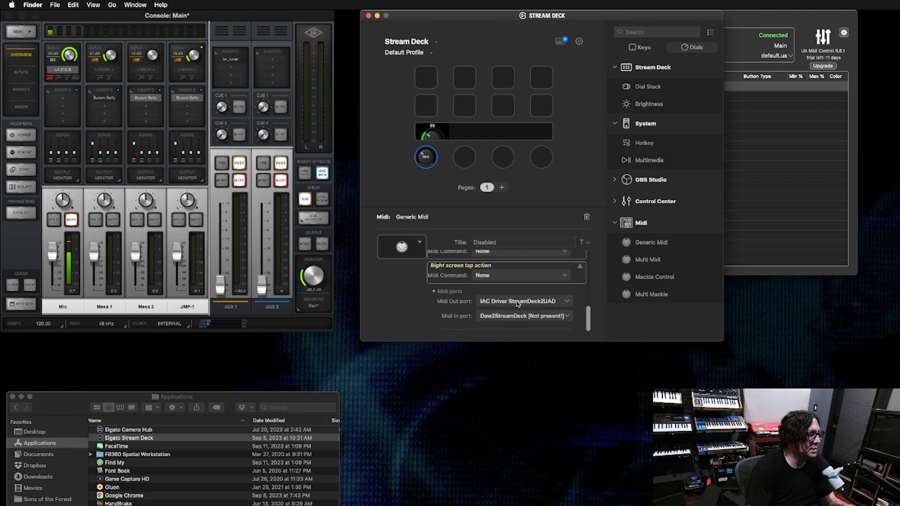
{"action": "left_click", "coordinate": [502, 316]}
{"action": "left_click", "coordinate": [504, 337]}
{"action": "left_click", "coordinate": [504, 316]}
{"action": "left_click", "coordinate": [498, 324]}
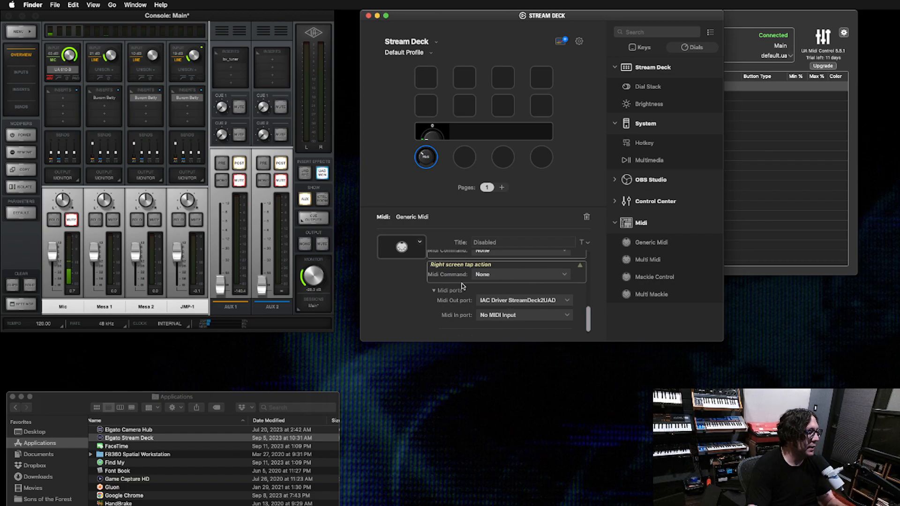
- Title the dial's rotate action Volume and set its value display to Percent
{"action": "scroll", "coordinate": [463, 282], "scroll_direction": "up", "scroll_amount": 5}
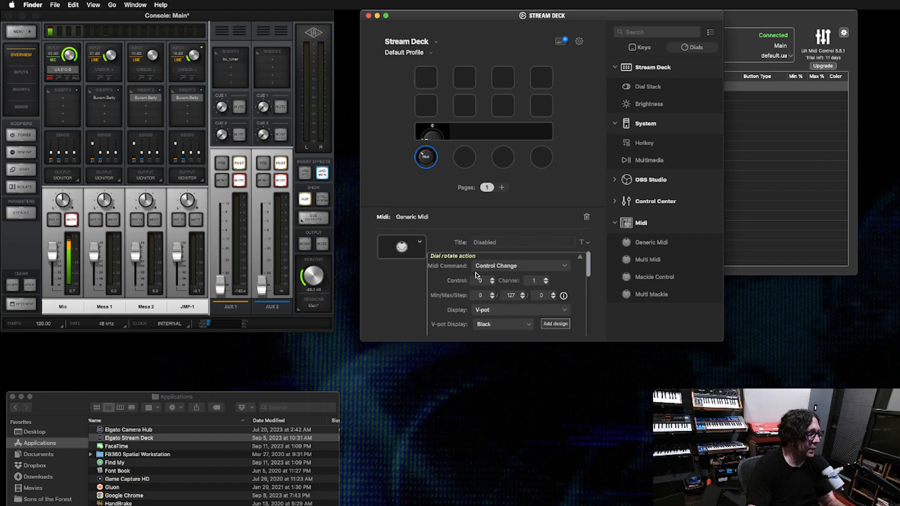
{"action": "scroll", "coordinate": [499, 296], "scroll_direction": "down", "scroll_amount": 2}
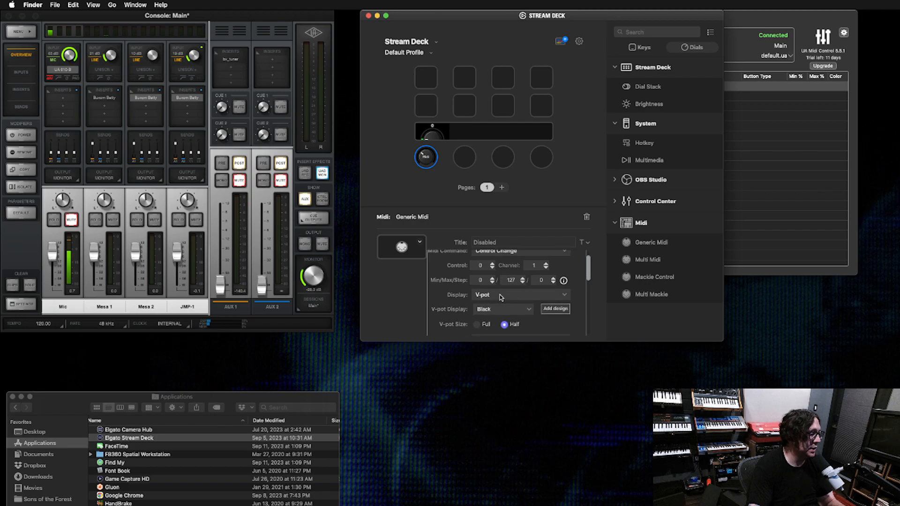
{"action": "scroll", "coordinate": [511, 307], "scroll_direction": "down", "scroll_amount": 3}
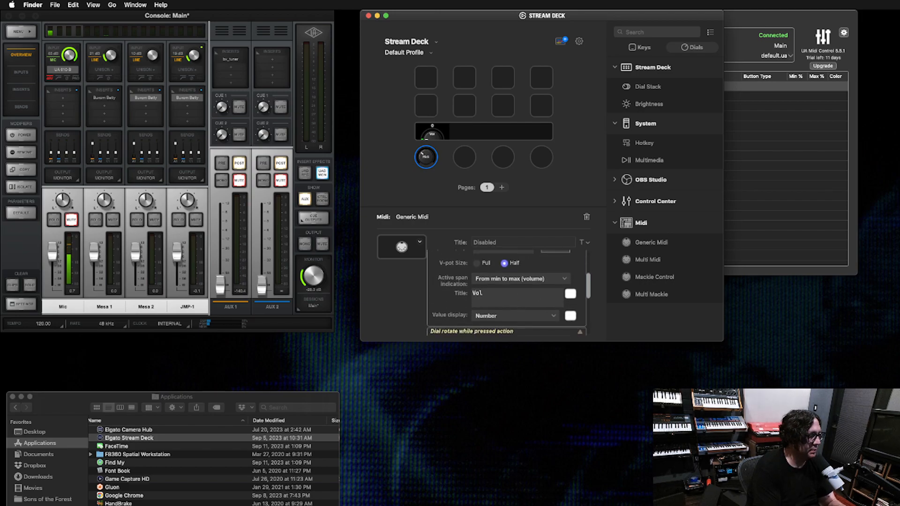
{"action": "scroll", "coordinate": [469, 314], "scroll_direction": "down", "scroll_amount": 1}
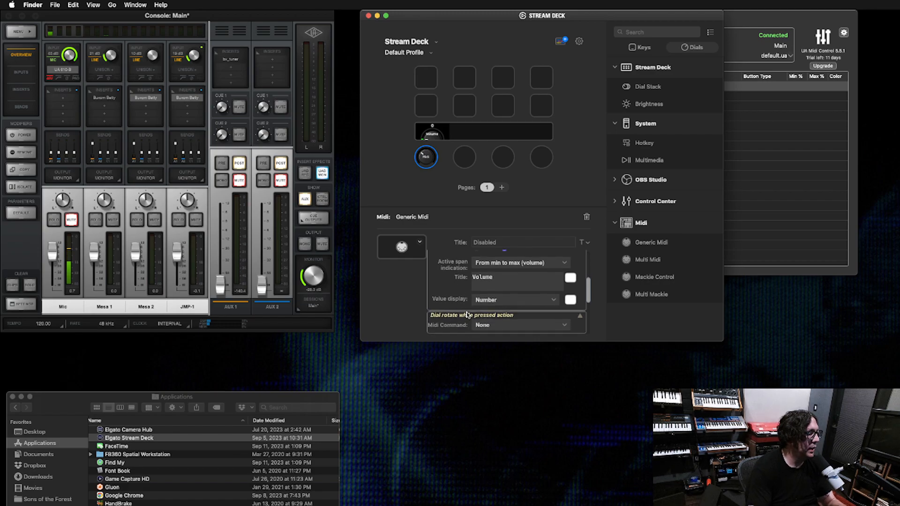
{"action": "left_click", "coordinate": [492, 301]}
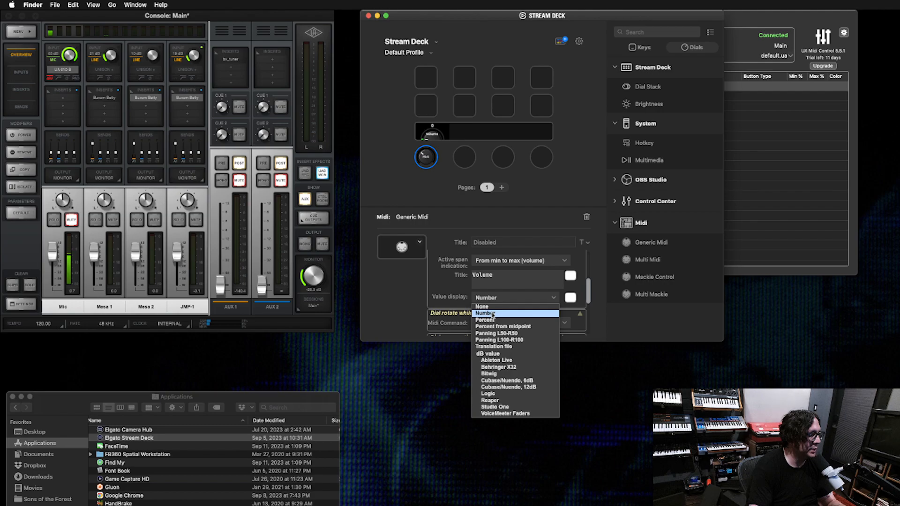
{"action": "left_click", "coordinate": [490, 319]}
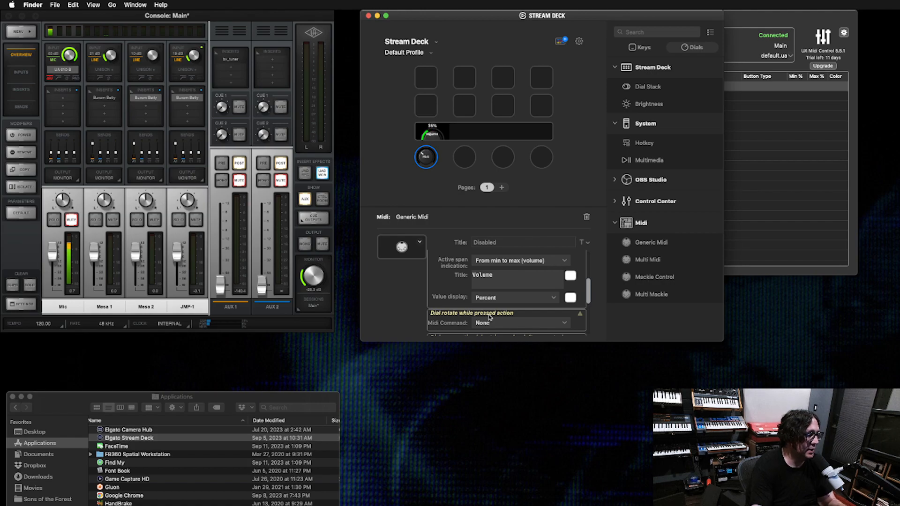
- Set the dial press action's Midi command to Program Change
{"action": "scroll", "coordinate": [490, 315], "scroll_direction": "down", "scroll_amount": 3}
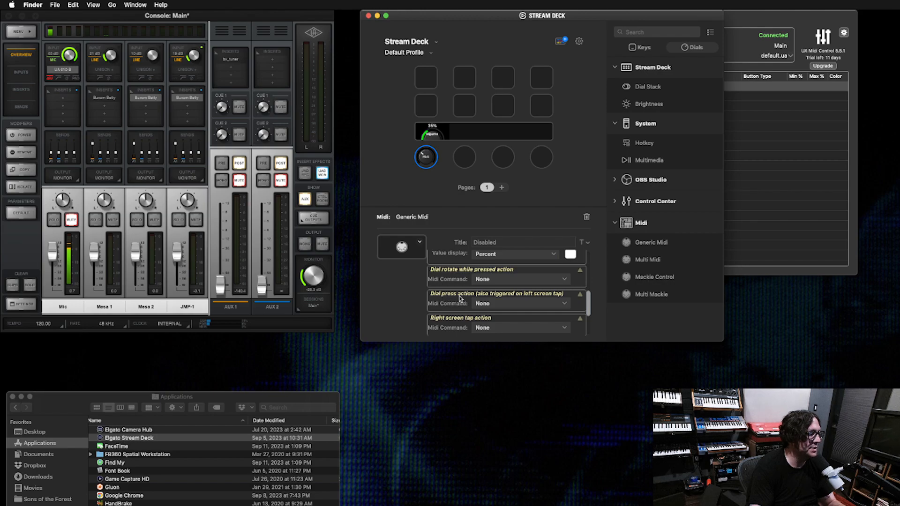
{"action": "left_click", "coordinate": [486, 305]}
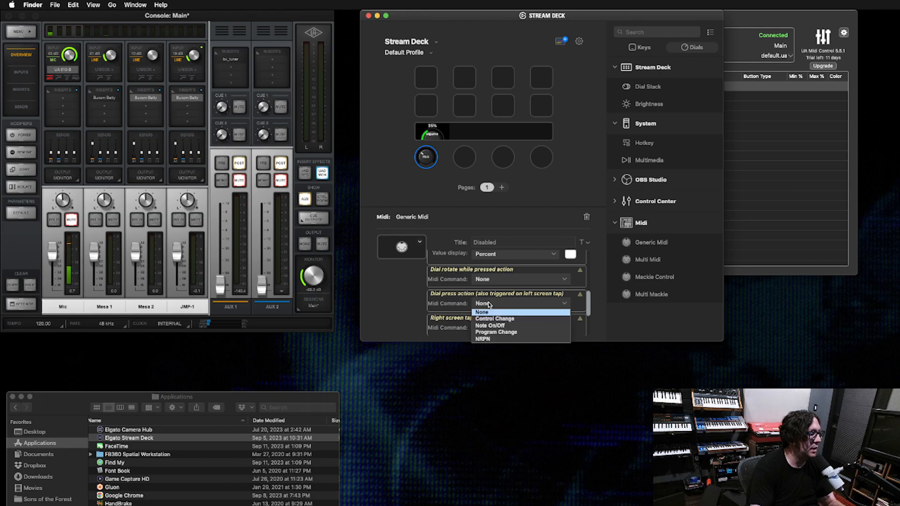
{"action": "left_click", "coordinate": [500, 333]}
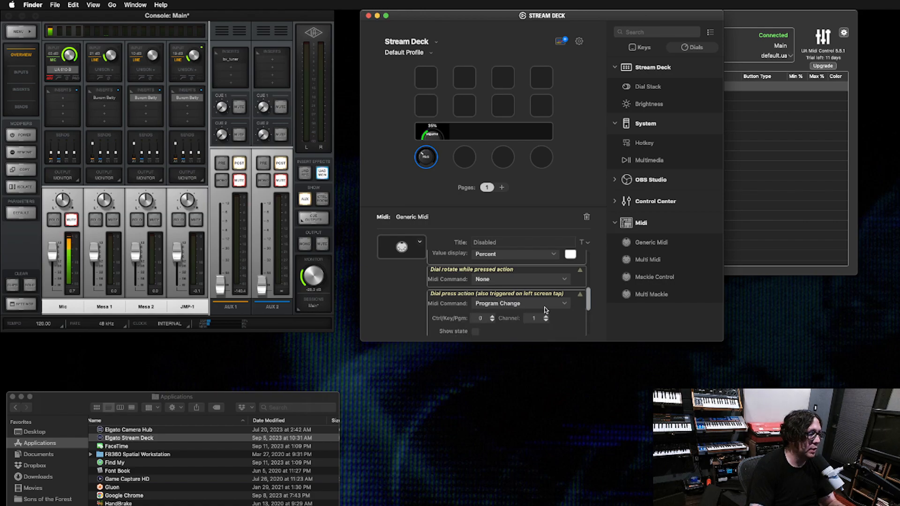
- Bring UA Midi Control into clear view and map the Apollo x8p MONITOR channel's Volume parameter to the dial's rotation, 1 CC 0
{"action": "left_click_drag", "start_coordinate": [484, 17], "coordinate": [498, 118]}
{"action": "left_click_drag", "start_coordinate": [536, 20], "coordinate": [511, 20]}
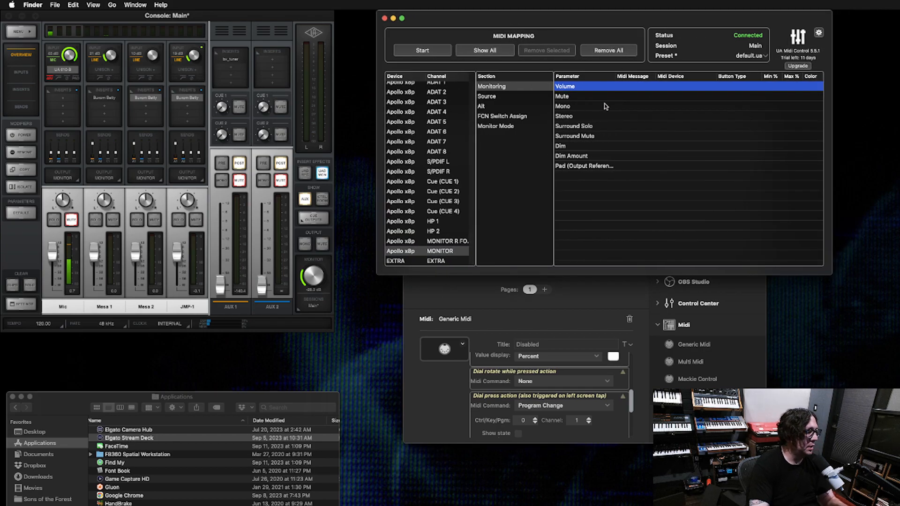
{"action": "scroll", "coordinate": [441, 160], "scroll_direction": "up", "scroll_amount": 6}
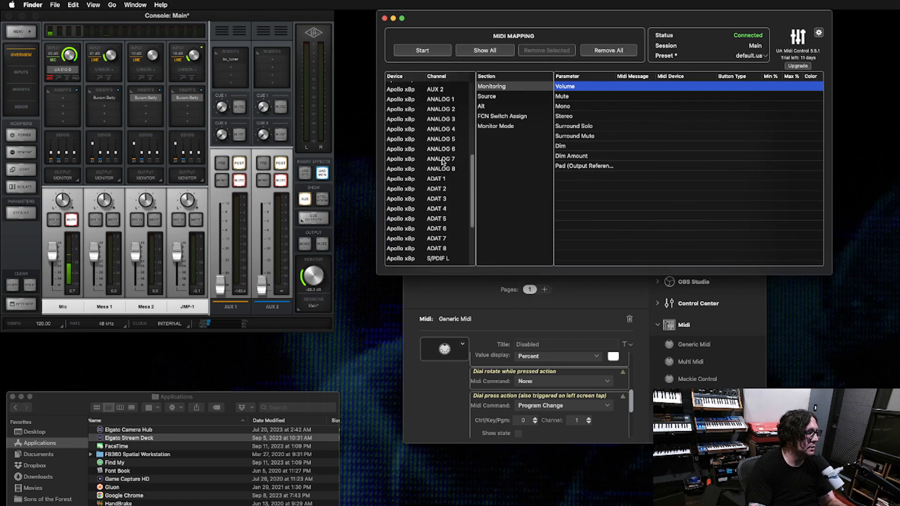
{"action": "scroll", "coordinate": [448, 206], "scroll_direction": "down", "scroll_amount": 6}
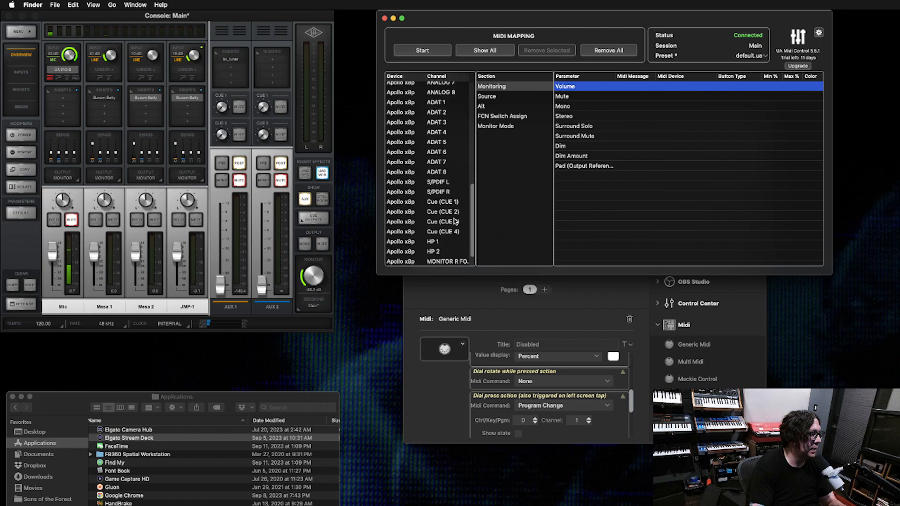
{"action": "left_click", "coordinate": [447, 249]}
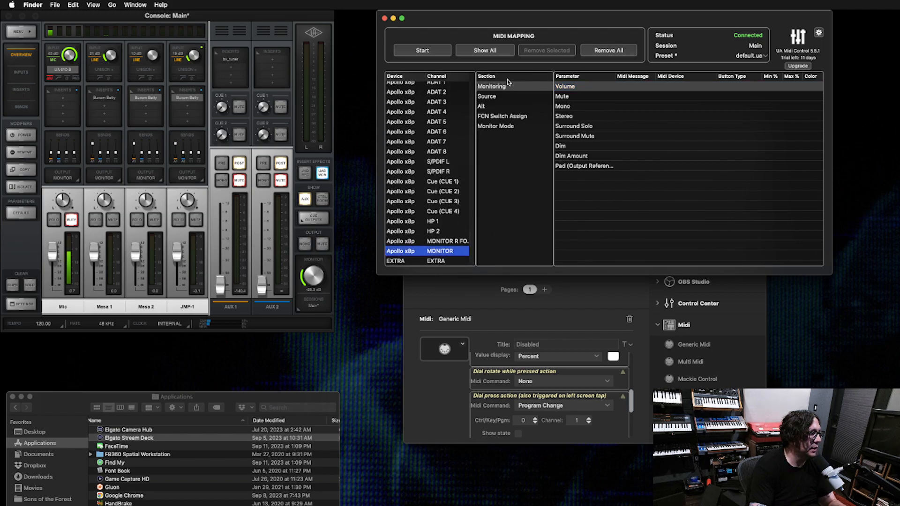
{"action": "left_click", "coordinate": [572, 87]}
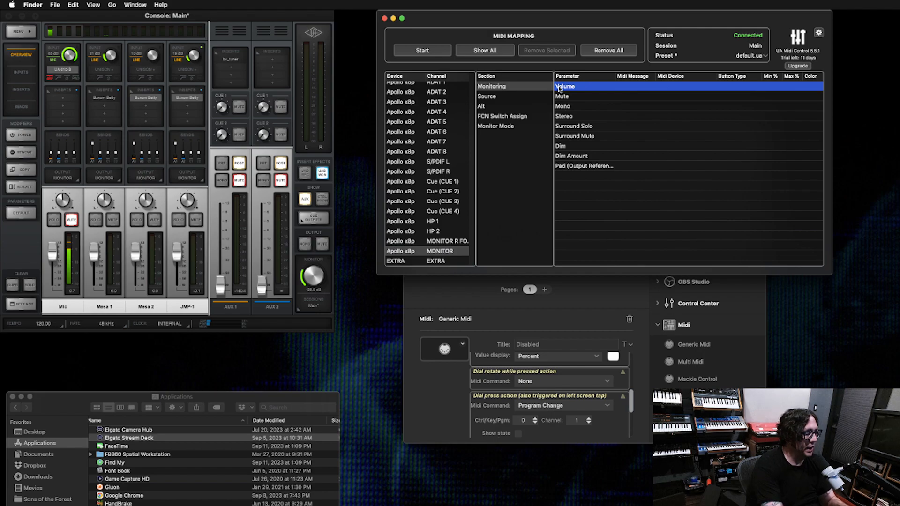
{"action": "left_click", "coordinate": [432, 51]}
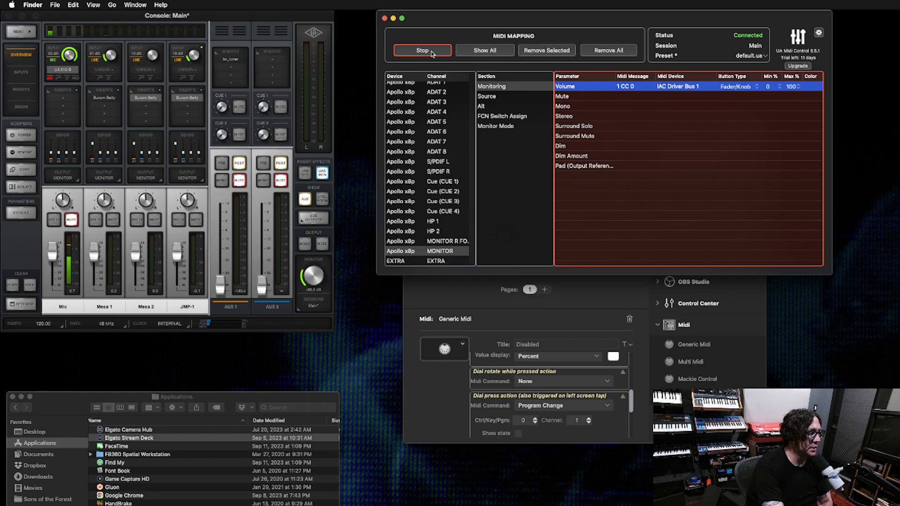
{"action": "left_click", "coordinate": [433, 52]}
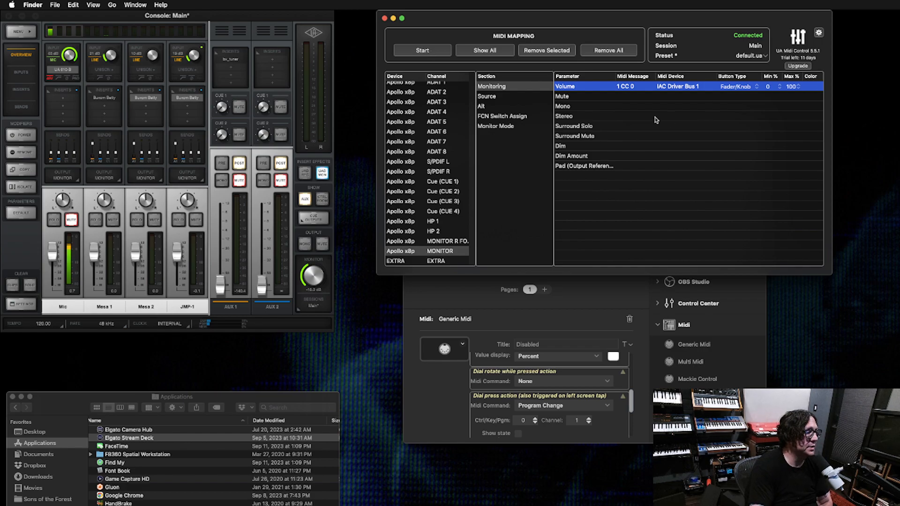
- Map the MONITOR channel's Mute parameter to the dial's press action, 1 PGM 0
{"action": "left_click", "coordinate": [575, 97]}
{"action": "left_click", "coordinate": [432, 54]}
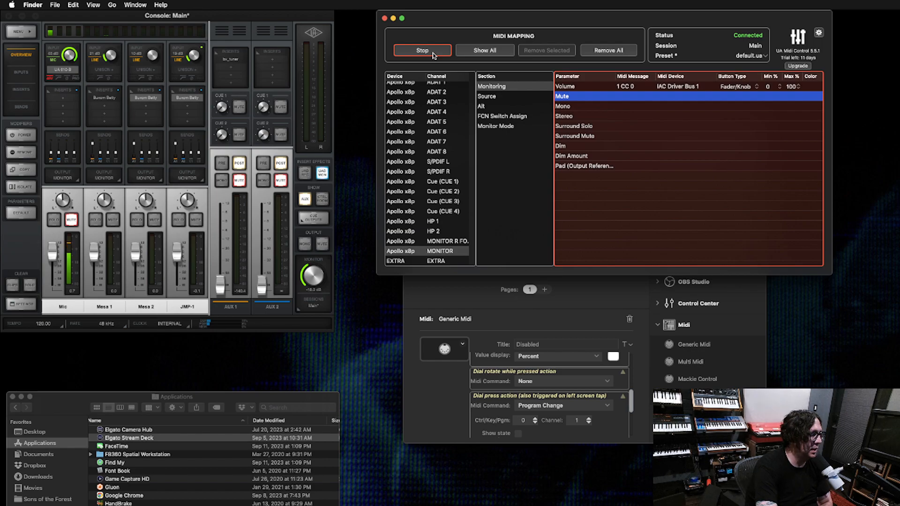
{"action": "left_click", "coordinate": [433, 54]}
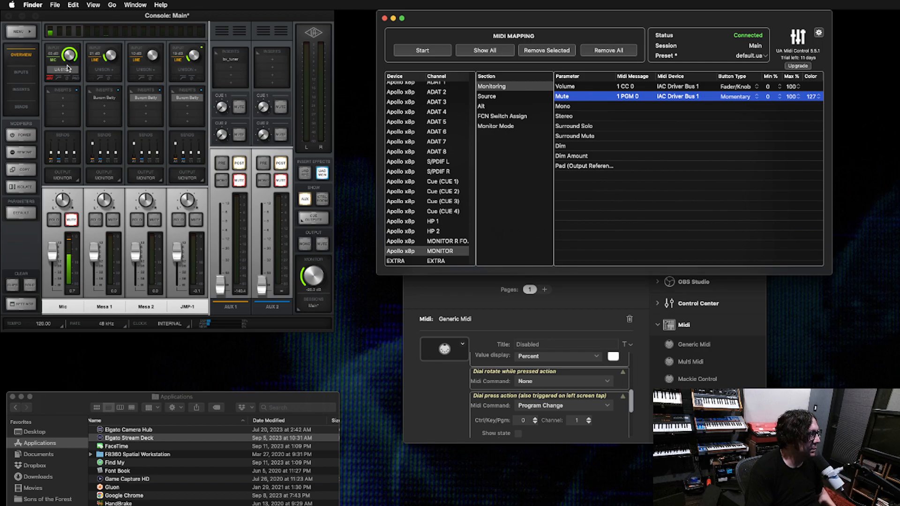
- Switch to Console to examine the Mic channel's input gain knob, and bring the Stream Deck window back to the front
{"action": "left_click", "coordinate": [71, 16]}
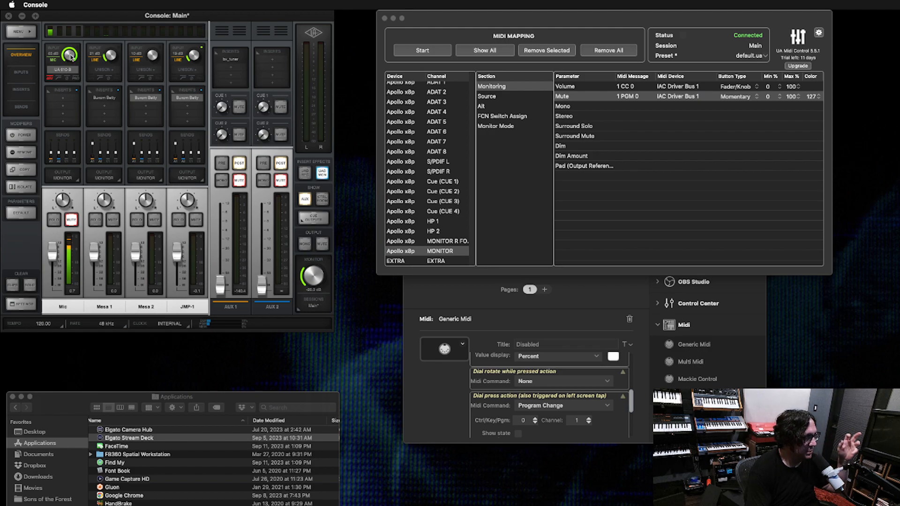
{"action": "left_click_drag", "start_coordinate": [70, 55], "coordinate": [71, 36]}
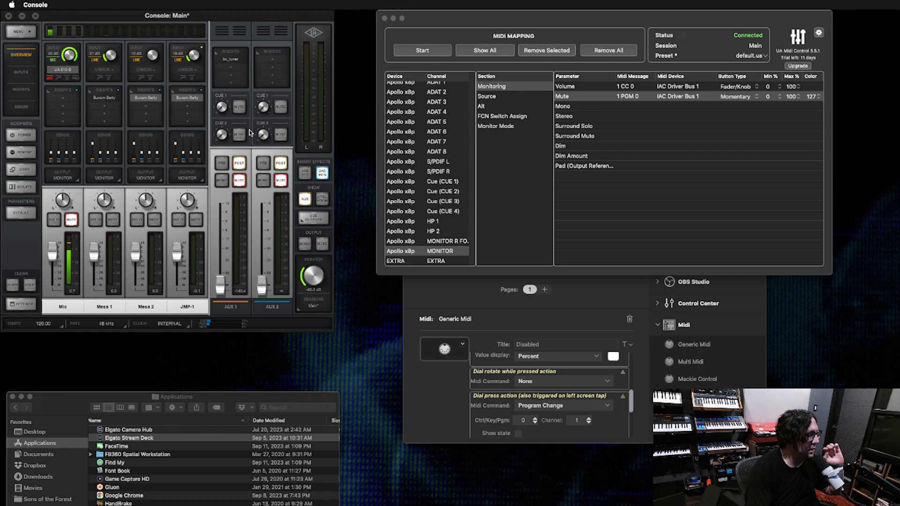
{"action": "left_click", "coordinate": [463, 300]}
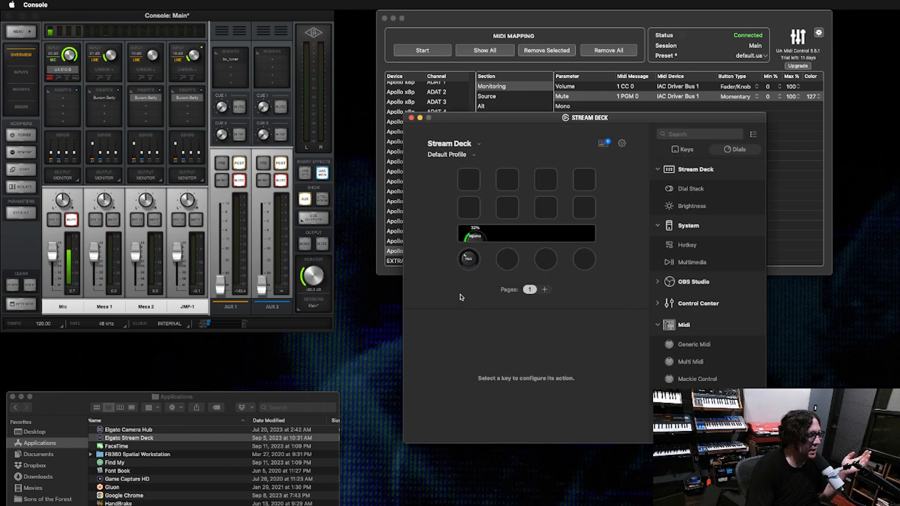
- Assign a Generic Midi action to the second Stream Deck dial
{"action": "left_click", "coordinate": [505, 265]}
{"action": "left_click_drag", "start_coordinate": [704, 349], "coordinate": [513, 270]}
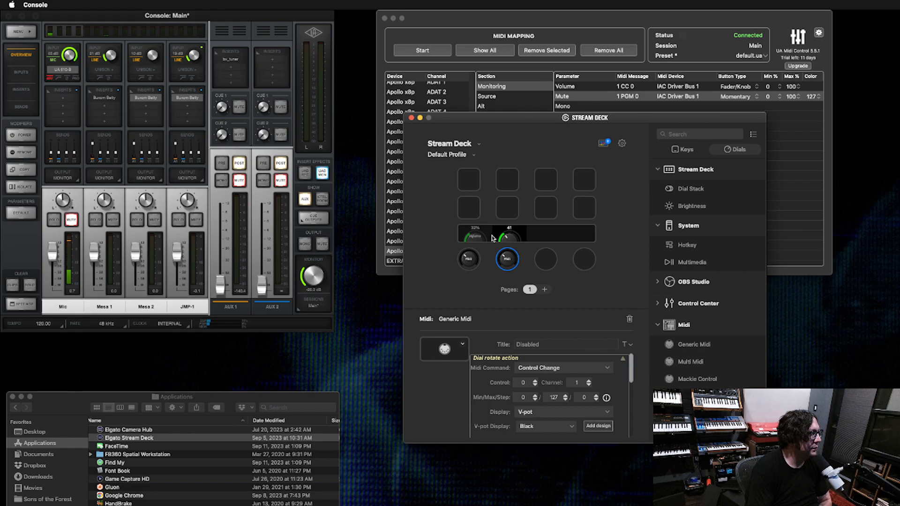
- In UA Midi Control, map the Apollo x8p Mic channel's preamp Gain parameter to the second dial's rotation, 1 CC 0
{"action": "left_click", "coordinate": [483, 23]}
{"action": "scroll", "coordinate": [417, 145], "scroll_direction": "up", "scroll_amount": 10}
{"action": "left_click", "coordinate": [421, 87]}
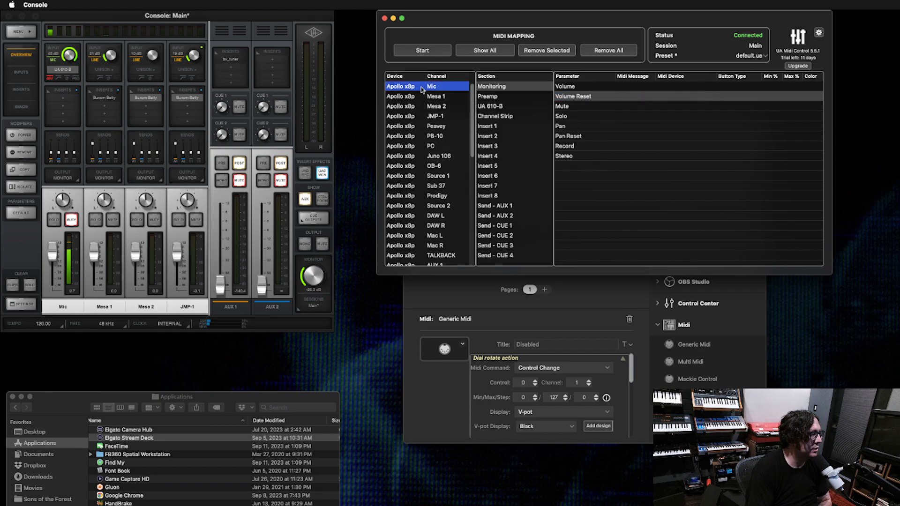
{"action": "left_click", "coordinate": [504, 96]}
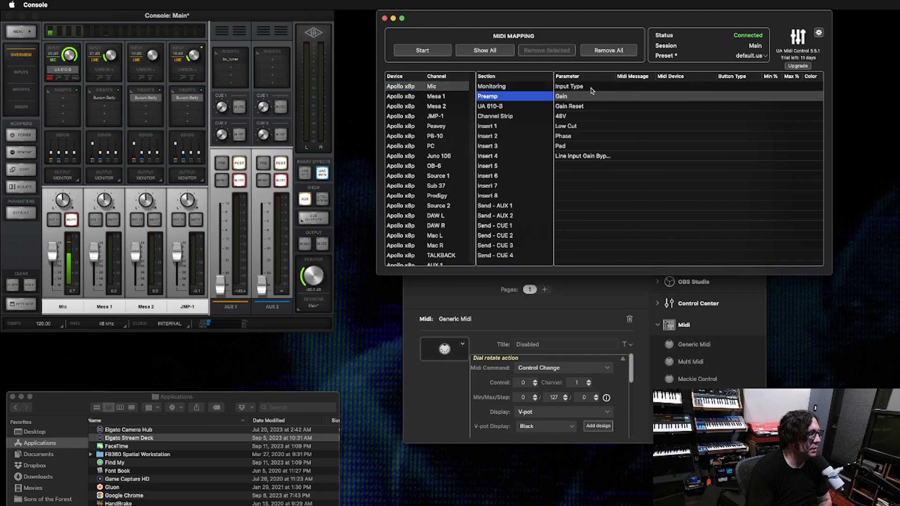
{"action": "left_click", "coordinate": [576, 97]}
{"action": "left_click", "coordinate": [428, 54]}
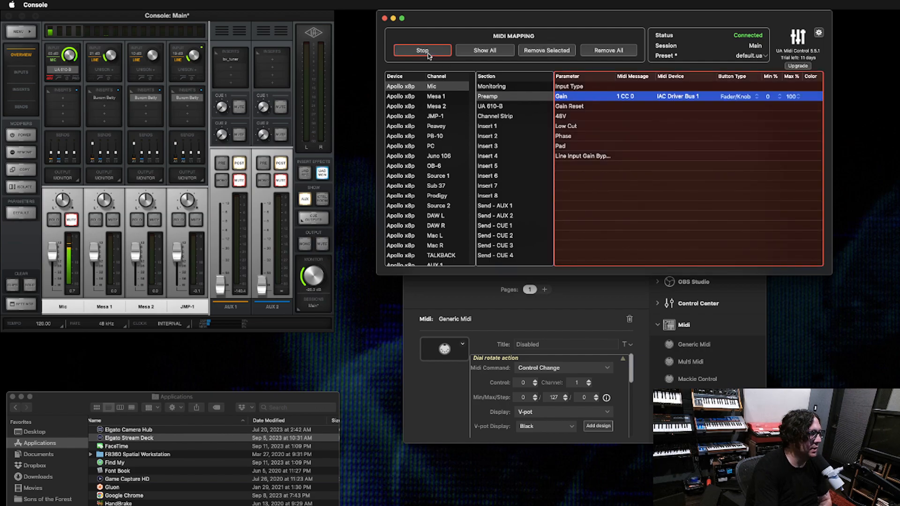
{"action": "left_click", "coordinate": [423, 51]}
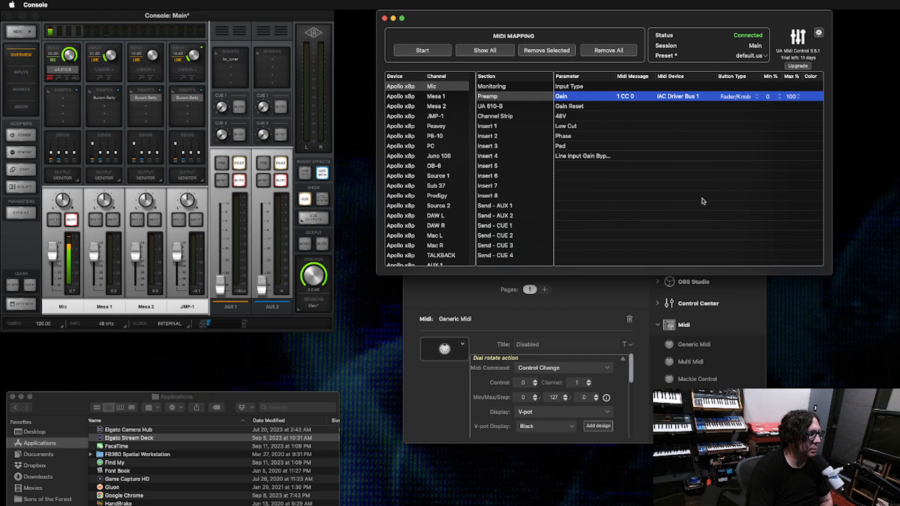
- Switch to Stream Deck and set the second dial's rotate action to MIDI channel 2
{"action": "left_click", "coordinate": [588, 313]}
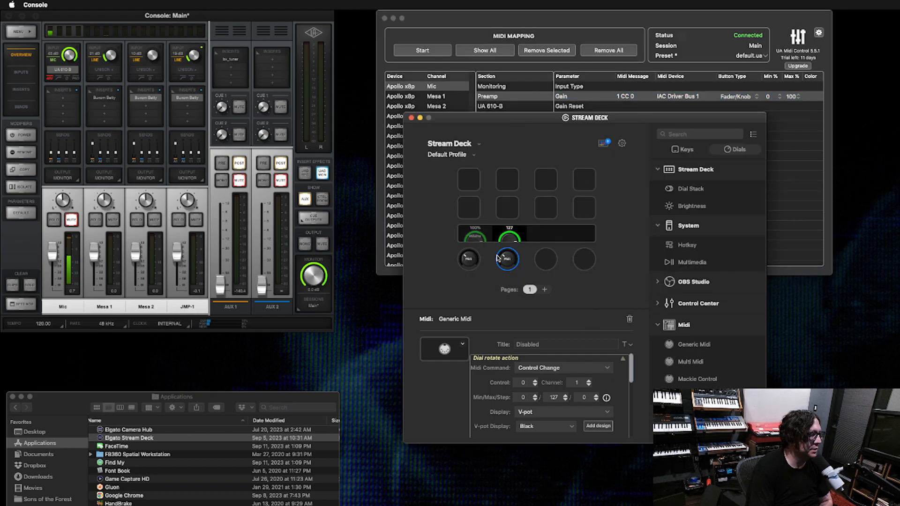
{"action": "left_click", "coordinate": [589, 380]}
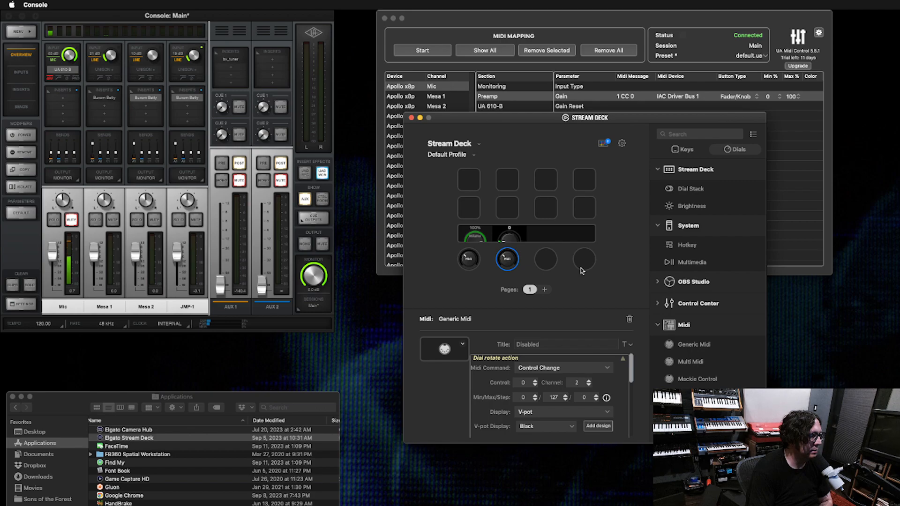
- In UA Midi Control, remove the Mic preamp Gain mapping and remap it to the second dial's rotation, 2 CC 0
{"action": "left_click", "coordinate": [523, 22]}
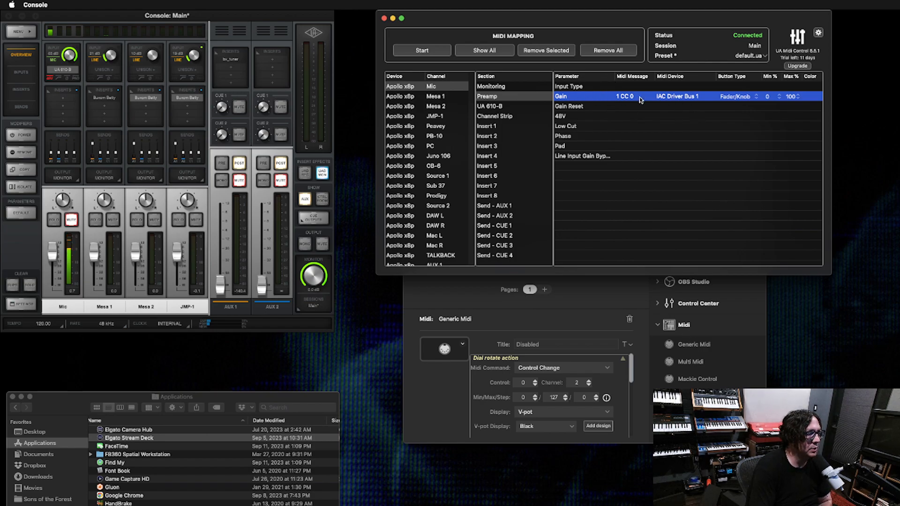
{"action": "left_click", "coordinate": [543, 52]}
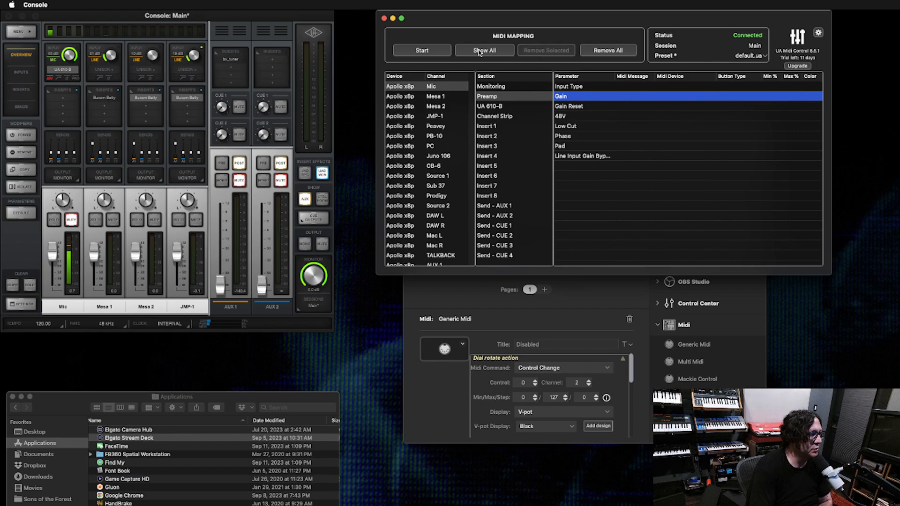
{"action": "left_click", "coordinate": [432, 52]}
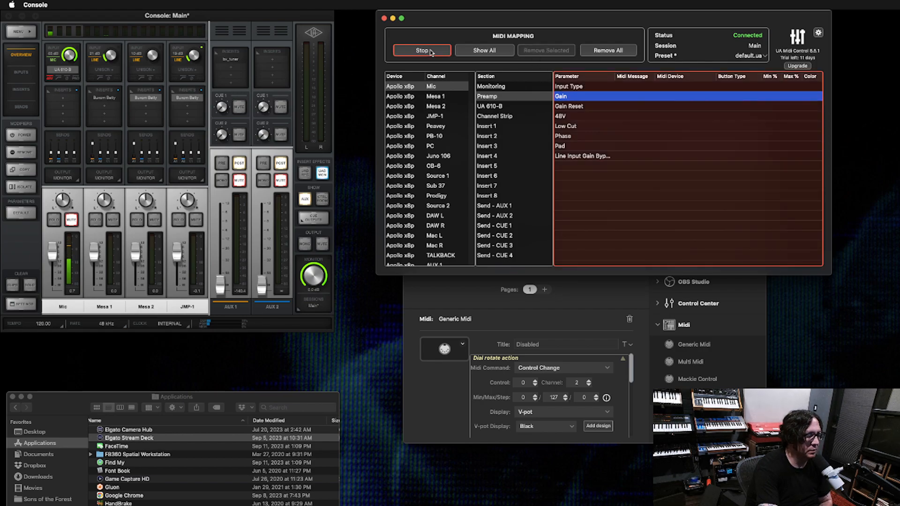
{"action": "left_click", "coordinate": [432, 52]}
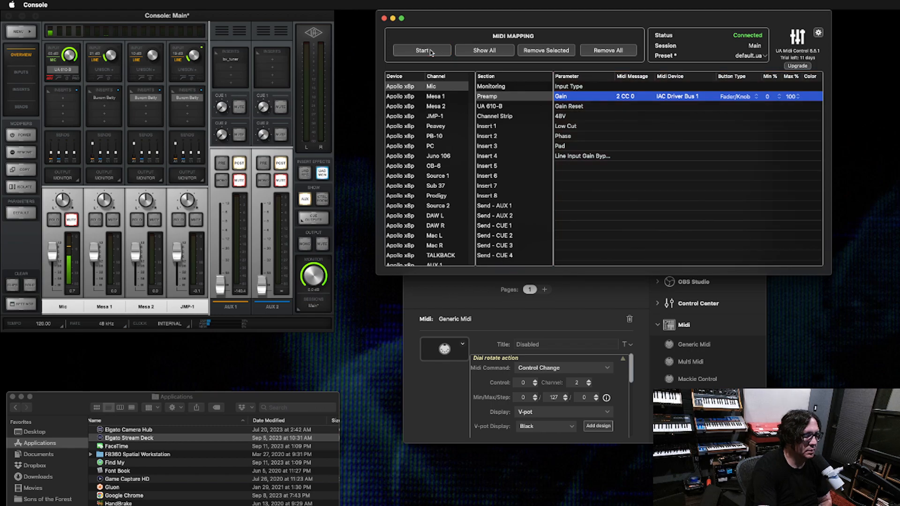